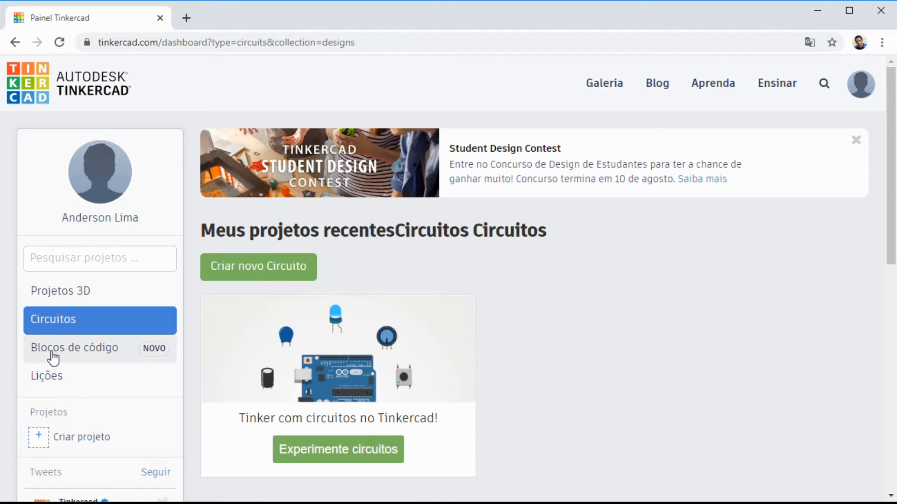
# Step: Look over the code blocks and lessons sections of the dashboard and create a new circuit
pyautogui.click(52, 358)
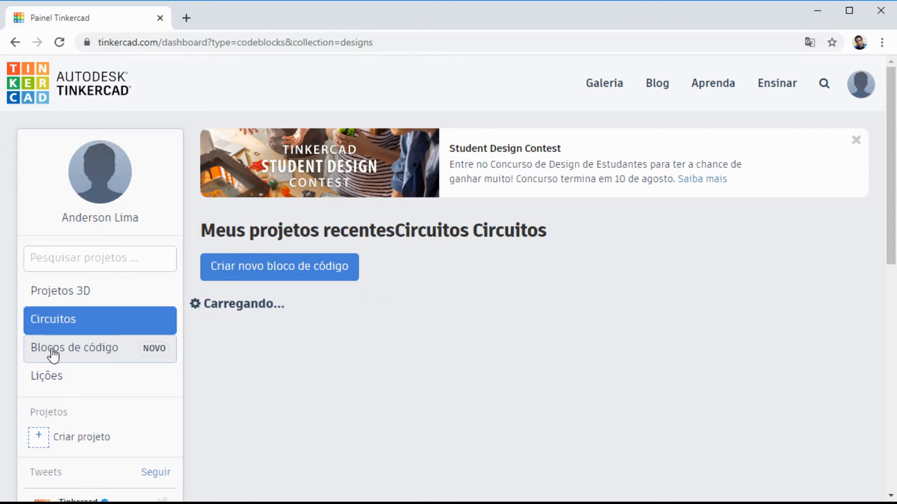
pyautogui.click(44, 382)
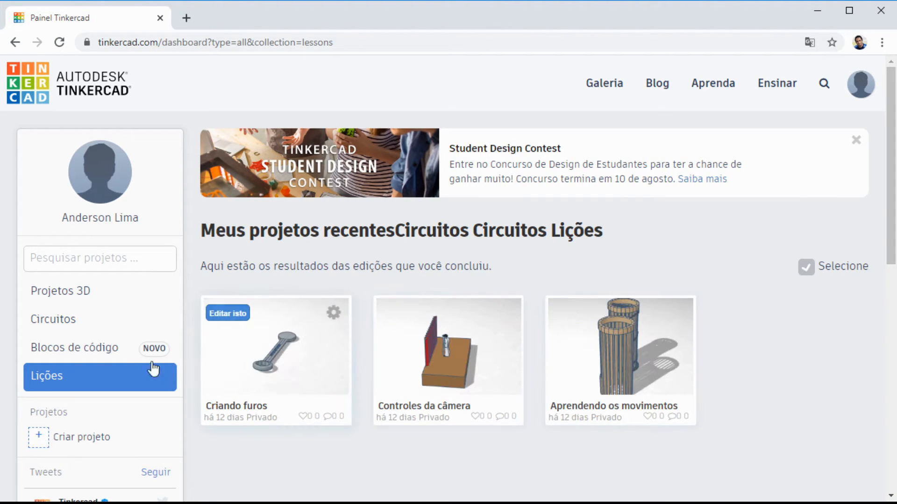
pyautogui.click(60, 326)
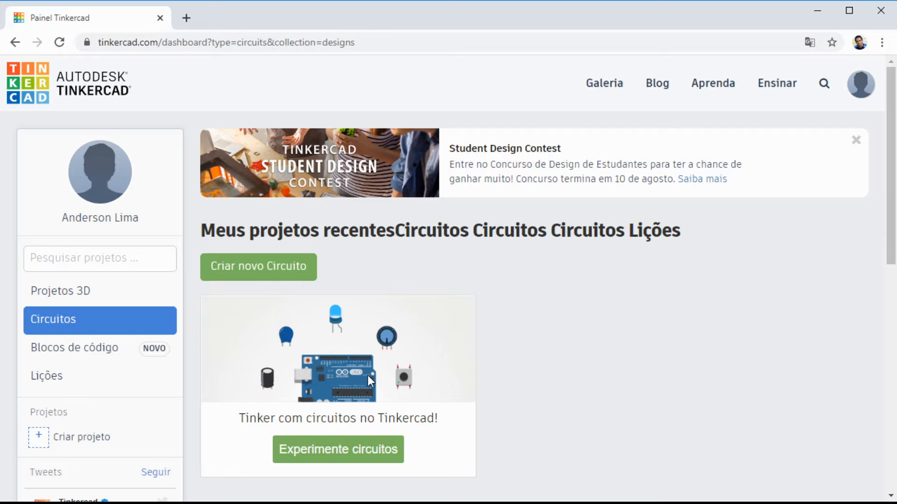
pyautogui.click(242, 273)
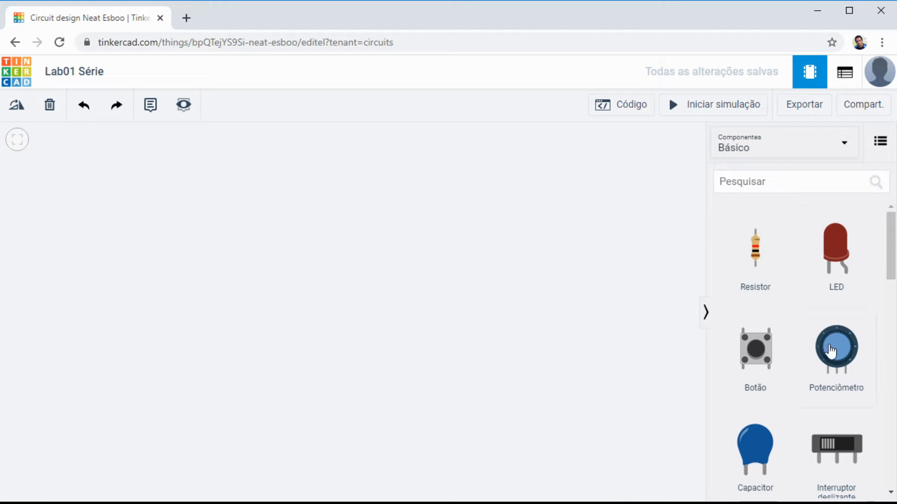
# Step: Browse the component library, switching from the basic set to all components and back to Básico
pyautogui.moveTo(893, 246); pyautogui.dragTo(875, 243)
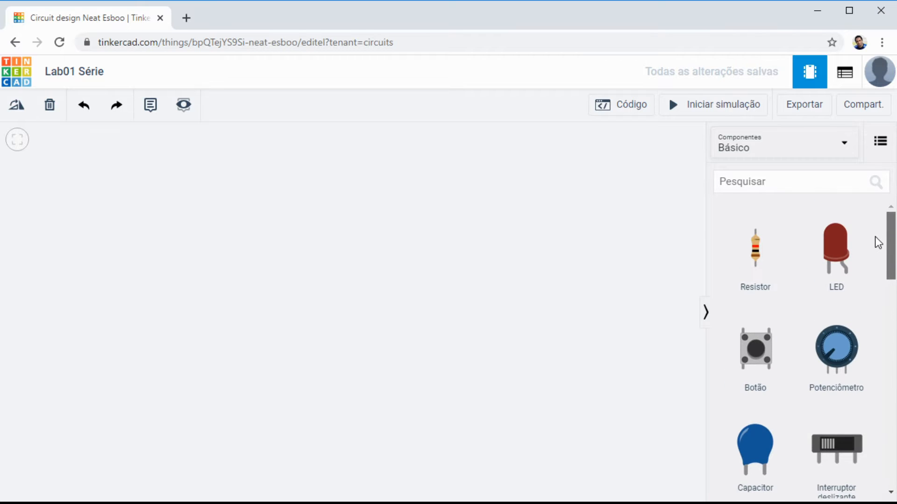
pyautogui.click(757, 138)
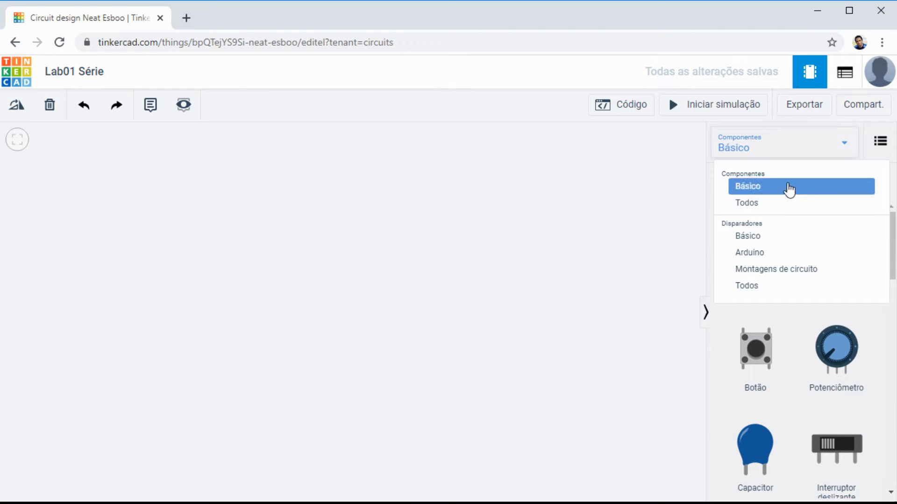
pyautogui.click(778, 213)
pyautogui.moveTo(890, 220)
pyautogui.mouseDown()
pyautogui.moveTo(887, 469)
pyautogui.moveTo(887, 216)
pyautogui.mouseUp()
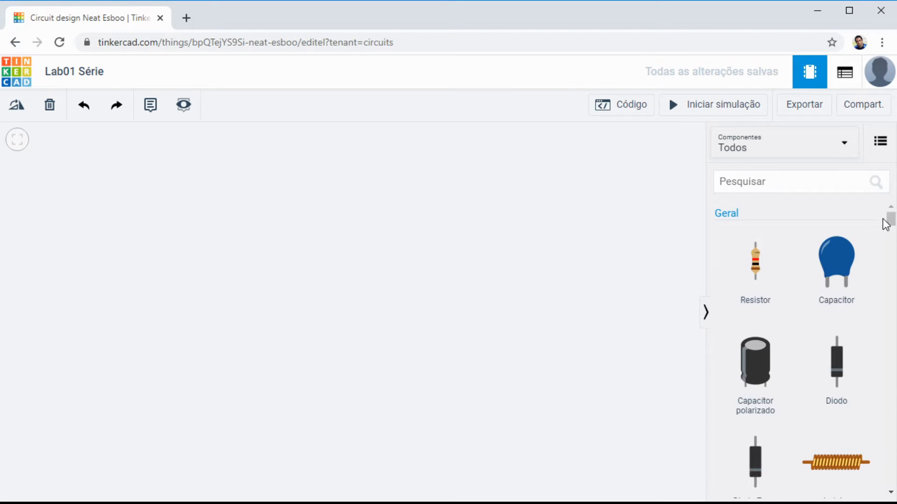
pyautogui.click(844, 149)
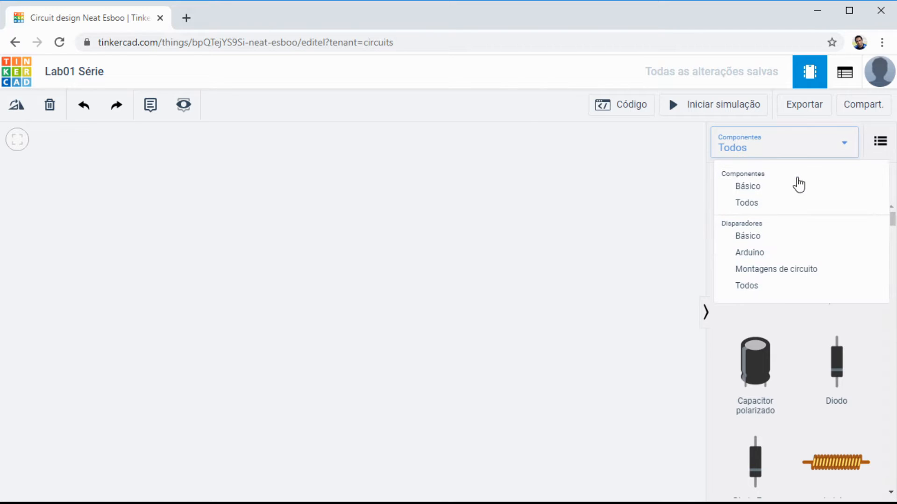
pyautogui.click(769, 188)
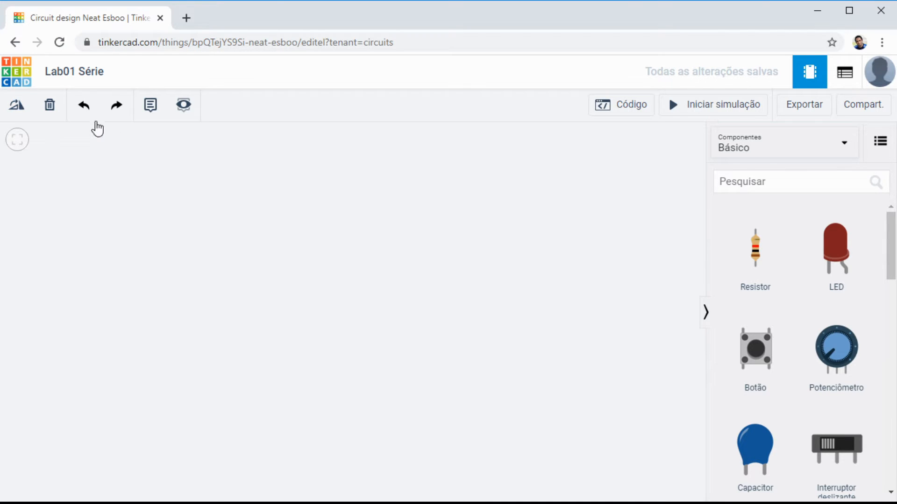
pyautogui.click(103, 75)
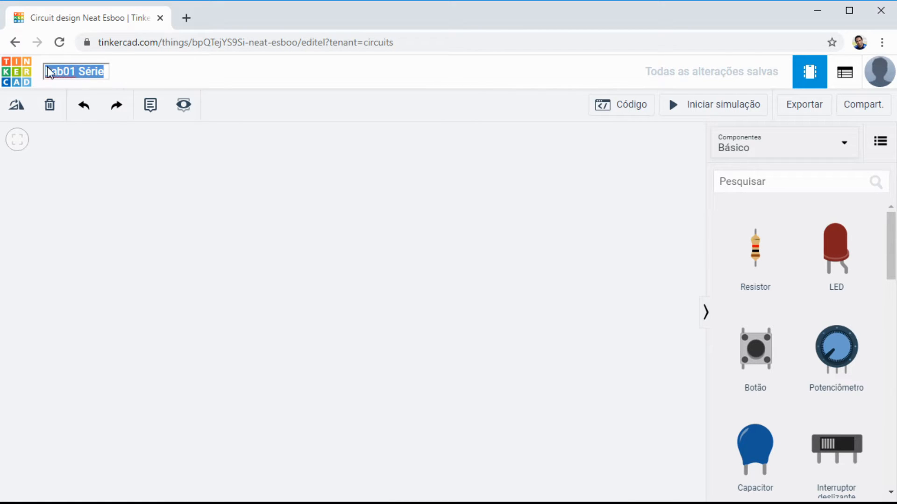
pyautogui.click(279, 243)
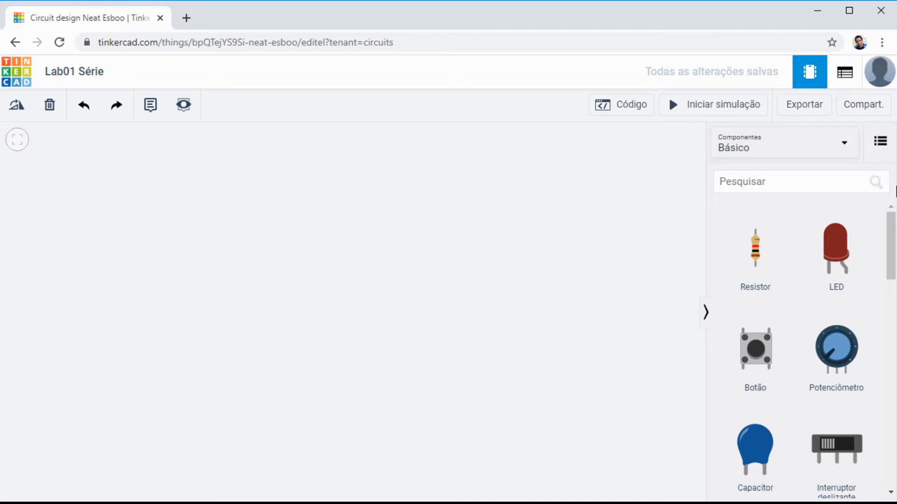
# Step: Add a small breadboard (Placa de ensaio pequena) and position it in the left half of the workspace
pyautogui.moveTo(893, 237); pyautogui.dragTo(894, 295)
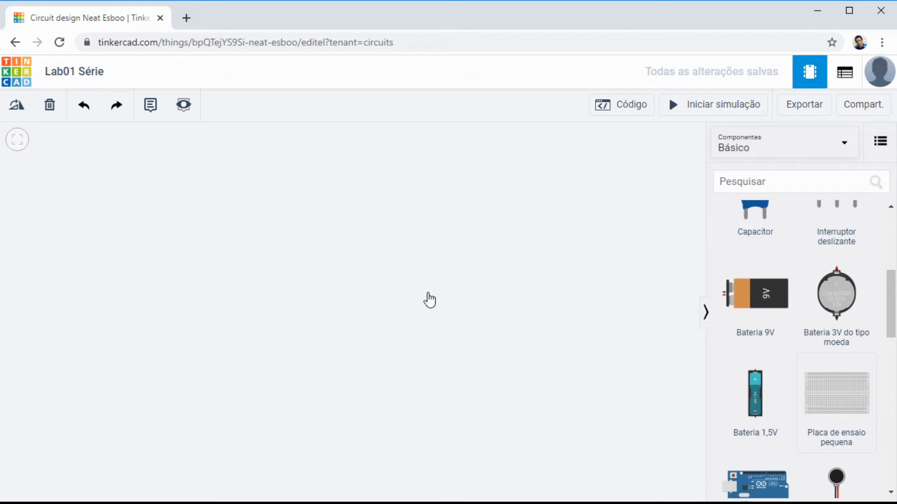
pyautogui.click(828, 393)
pyautogui.click(363, 297)
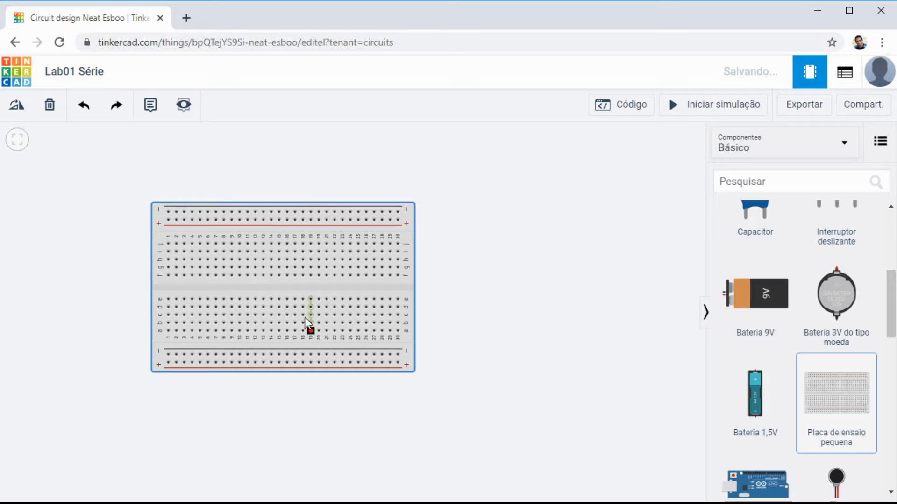
pyautogui.moveTo(279, 288); pyautogui.dragTo(356, 265)
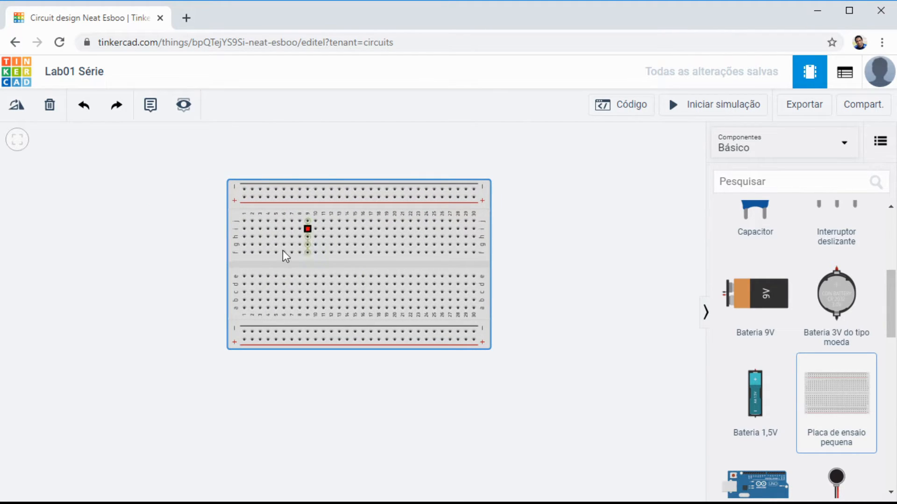
pyautogui.click(576, 232)
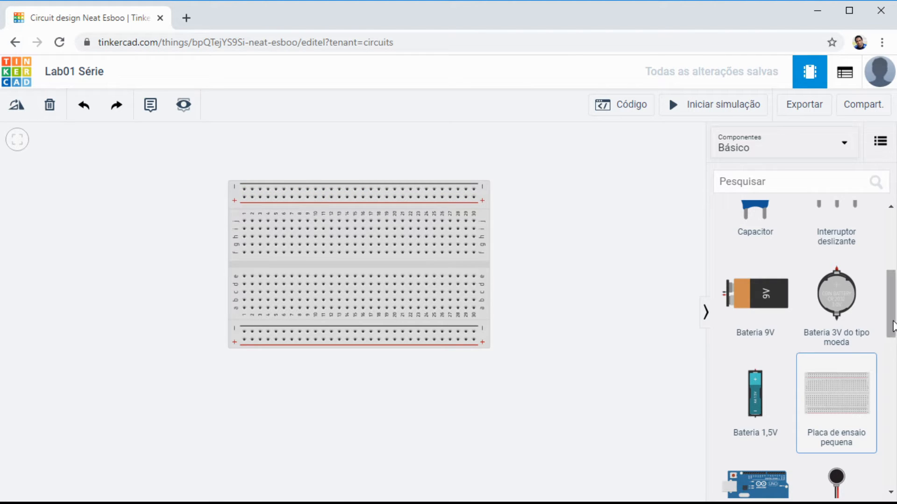
pyautogui.moveTo(893, 323); pyautogui.dragTo(891, 252)
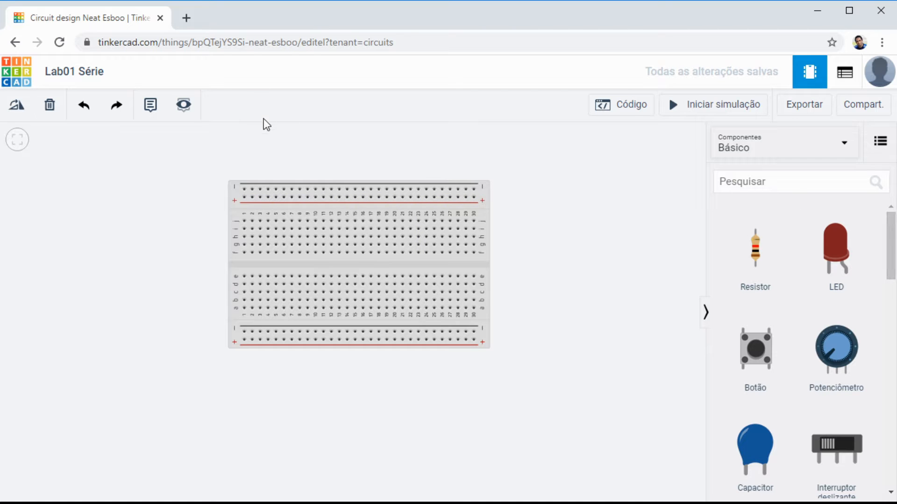
pyautogui.moveTo(354, 262); pyautogui.dragTo(272, 302)
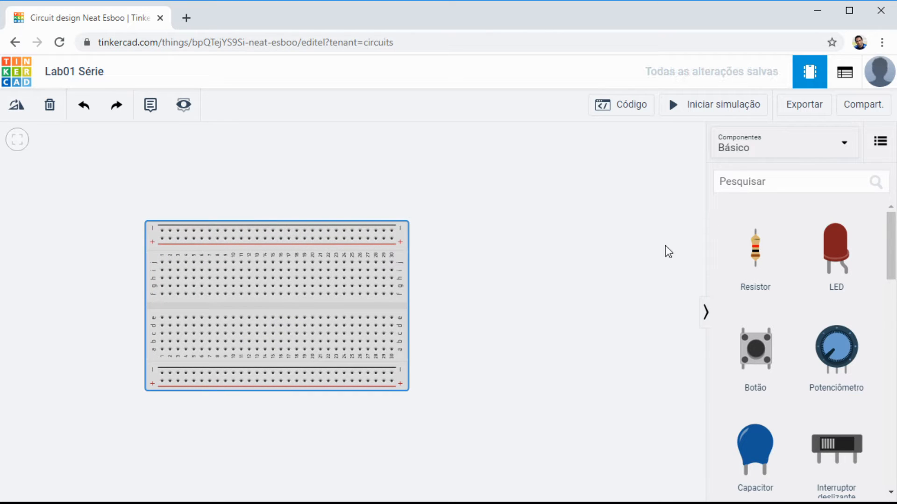
# Step: Add a resistor to the right of the breadboard and name it R1
pyautogui.moveTo(759, 253); pyautogui.dragTo(481, 249)
pyautogui.moveTo(528, 208); pyautogui.dragTo(492, 240)
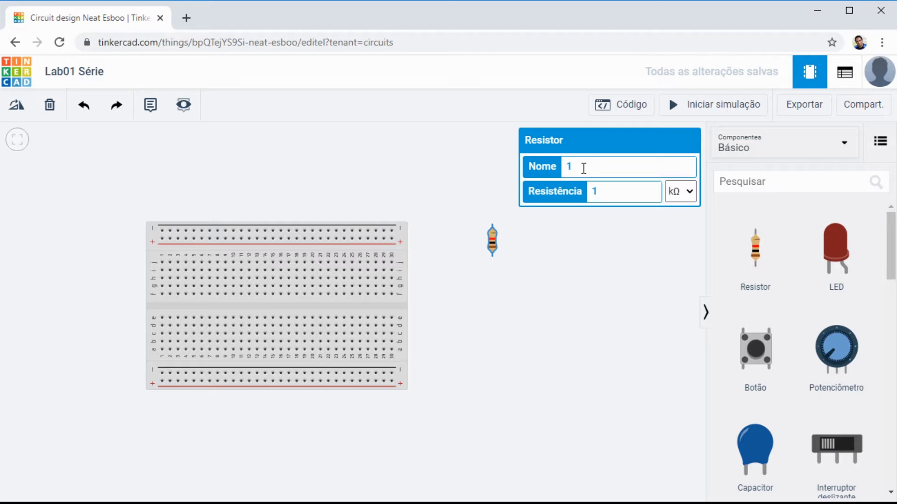
pyautogui.click(577, 166)
pyautogui.press('BackSpace')
pyautogui.write('r')
pyautogui.press('BackSpace')
pyautogui.write('R1')
# Step: Set R1's resistance to 4 kΩ
pyautogui.click(613, 193)
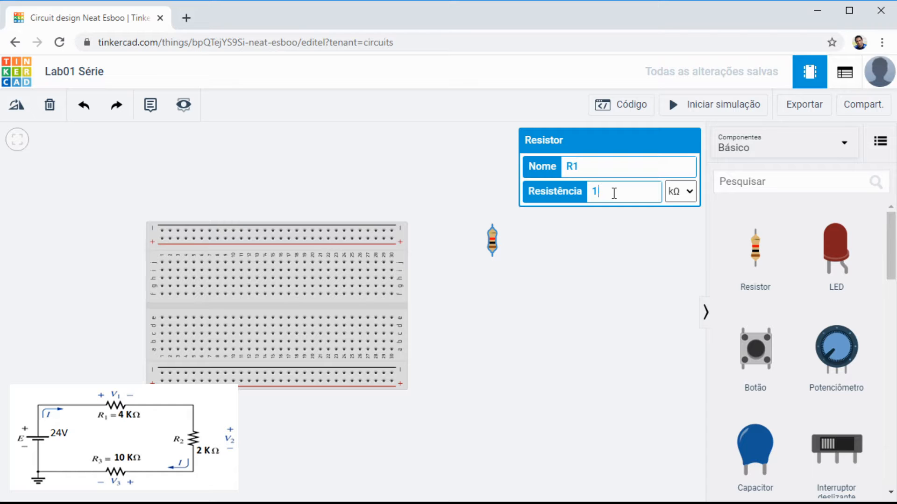
pyautogui.press('BackSpace')
pyautogui.write('4')
pyautogui.press('Up')
pyautogui.click(687, 281)
pyautogui.click(683, 268)
pyautogui.click(526, 272)
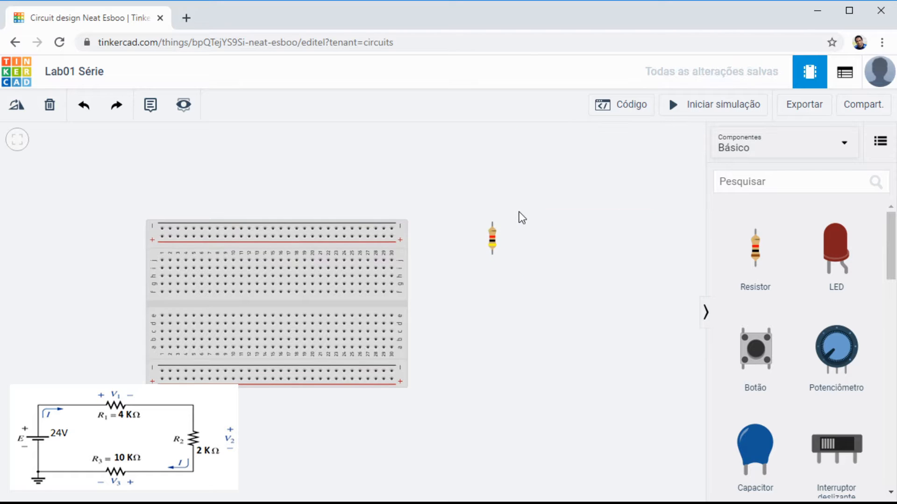
# Step: Rotate R1 to horizontal and place it on breadboard row h, spanning columns 8 to 12
pyautogui.click(493, 237)
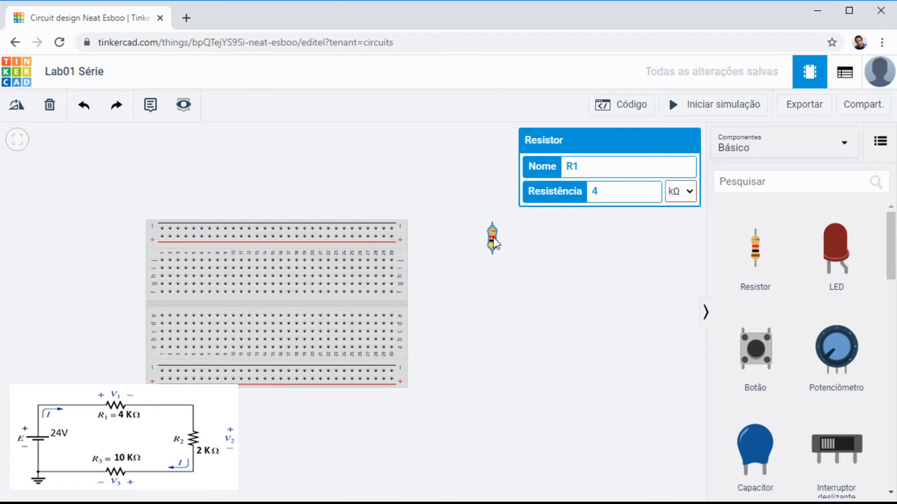
pyautogui.press('r')
pyautogui.press('r')
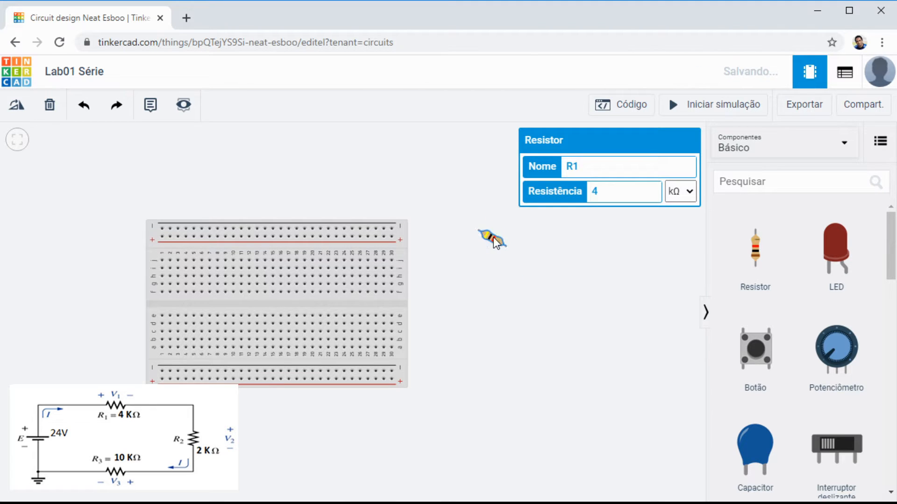
pyautogui.press('r')
pyautogui.press('r')
pyautogui.press('r')
pyautogui.click(514, 313)
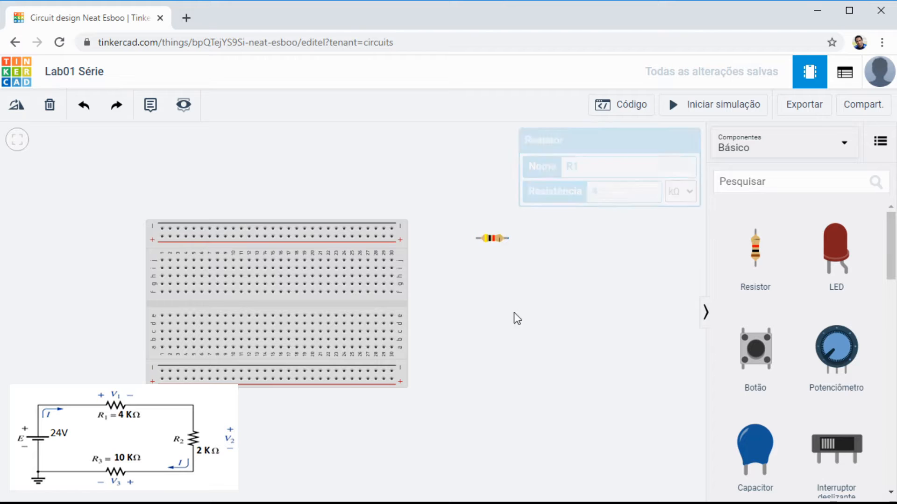
pyautogui.moveTo(490, 238); pyautogui.dragTo(232, 279)
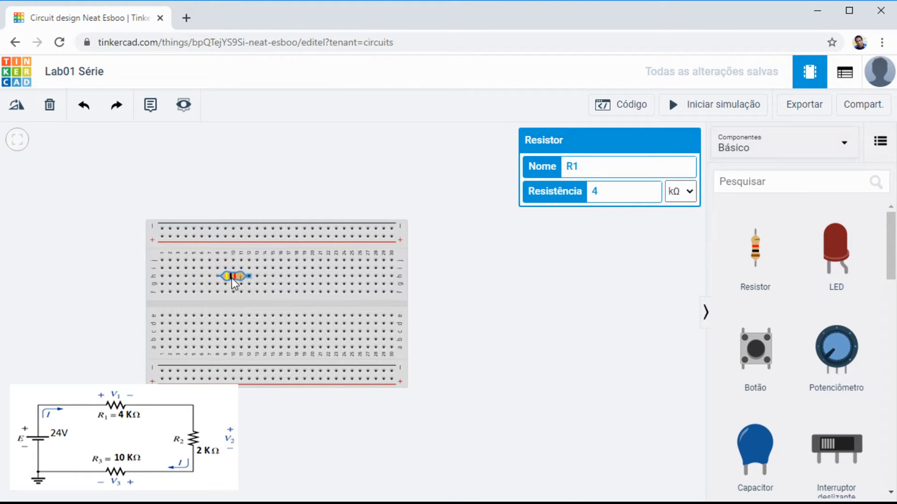
pyautogui.click(562, 286)
# Step: Add a second resistor beside the breadboard, name it R2 and set its resistance to 2 kΩ
pyautogui.moveTo(767, 256); pyautogui.dragTo(551, 251)
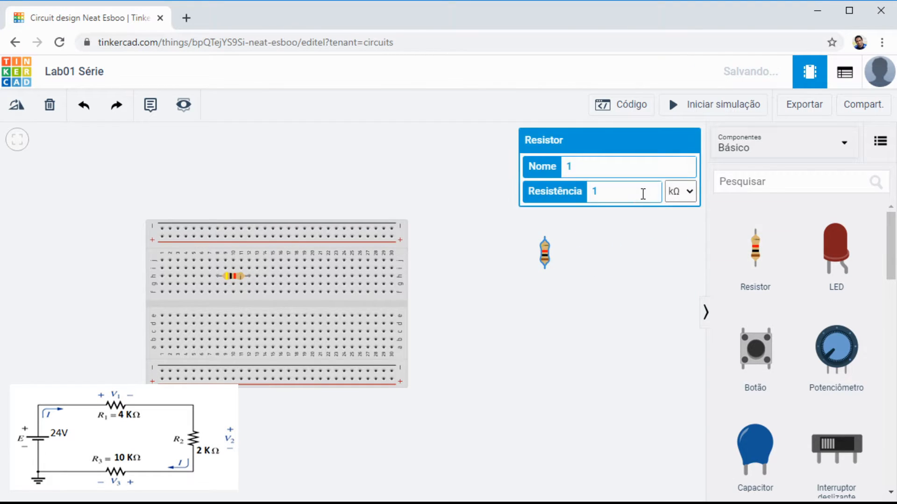
pyautogui.click(596, 170)
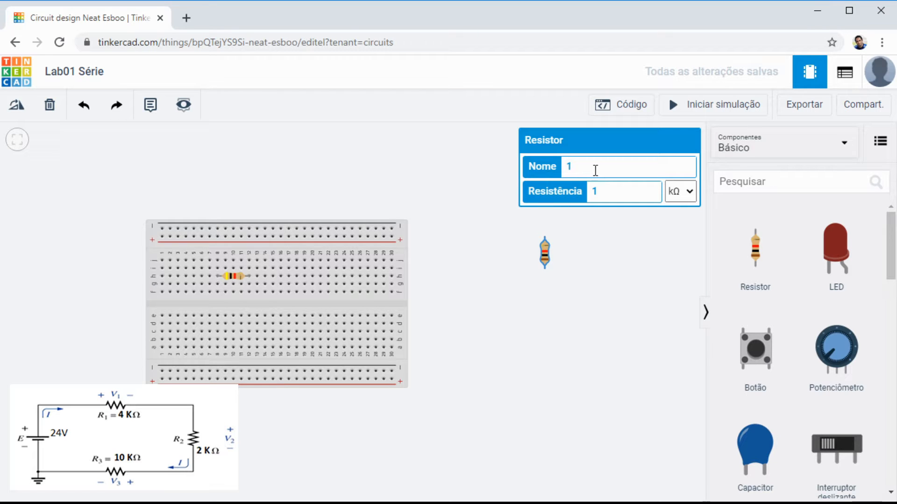
pyautogui.press('BackSpace')
pyautogui.write('R@')
pyautogui.press('BackSpace')
pyautogui.write('2')
pyautogui.click(616, 189)
pyautogui.press('BackSpace')
pyautogui.write('2')
pyautogui.click(653, 290)
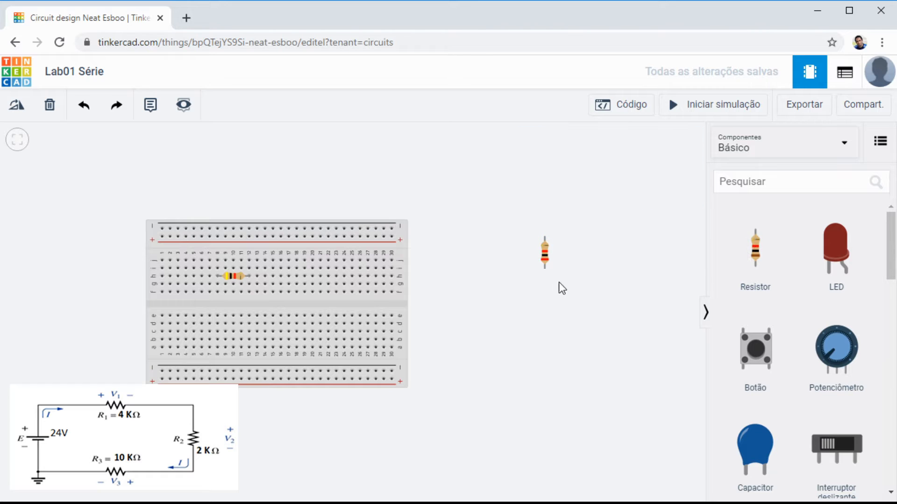
# Step: Rotate R2 to horizontal and place it on breadboard row h, to the right of R1
pyautogui.click(547, 256)
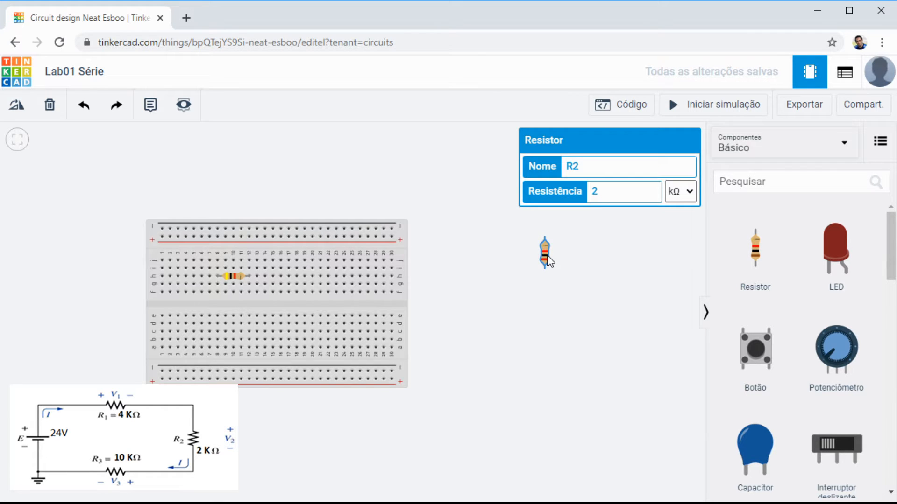
pyautogui.press('r')
pyautogui.press('r')
pyautogui.press('r')
pyautogui.moveTo(547, 255); pyautogui.dragTo(306, 275)
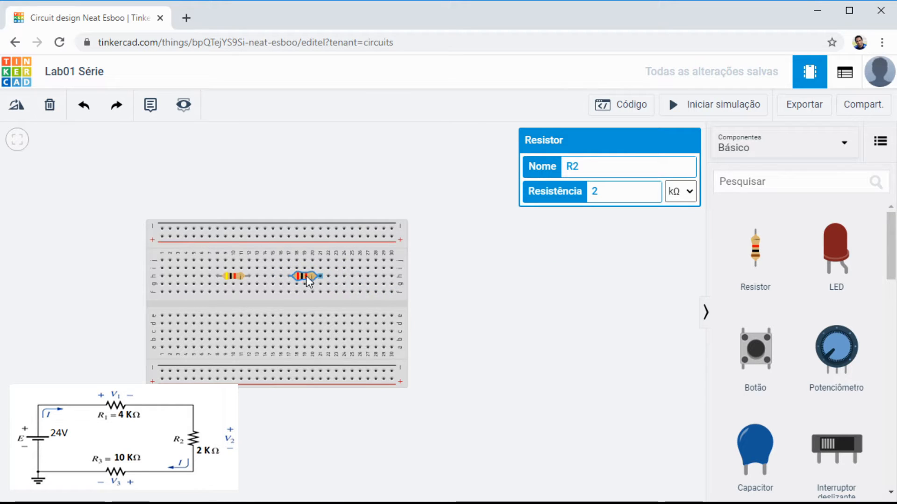
# Step: Shift both resistors left along row h, with R1 spanning columns 4 to 8 and R2 columns 14 to 18
pyautogui.click(231, 275)
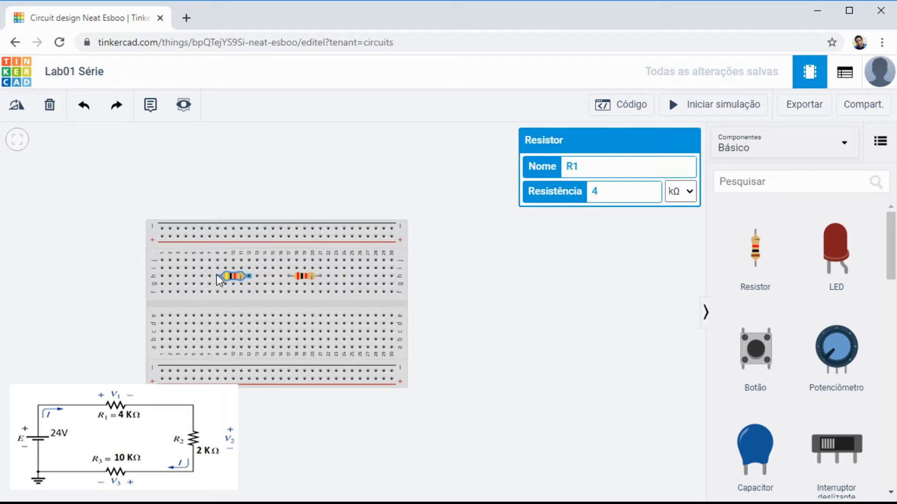
pyautogui.moveTo(217, 276); pyautogui.dragTo(209, 278)
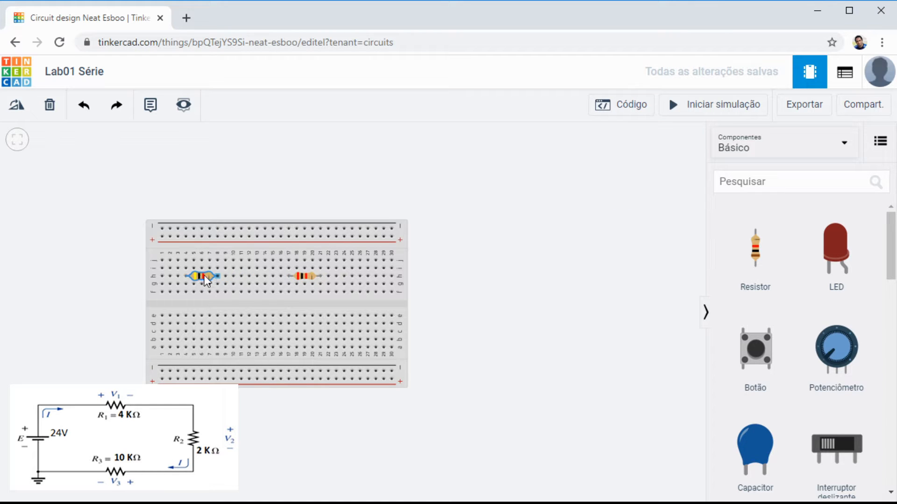
pyautogui.moveTo(305, 276); pyautogui.dragTo(268, 275)
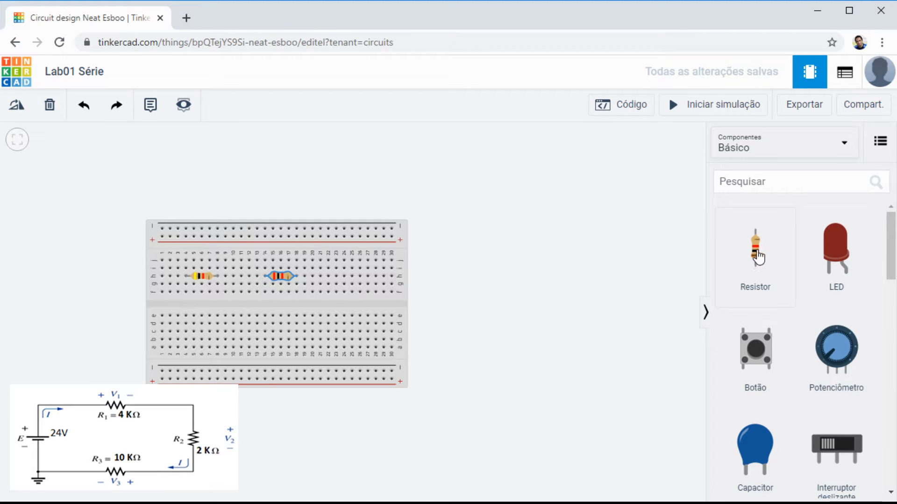
# Step: Add a third resistor beside the breadboard, rotated to horizontal, with resistance 10 kΩ and the name R3
pyautogui.moveTo(757, 257); pyautogui.dragTo(559, 276)
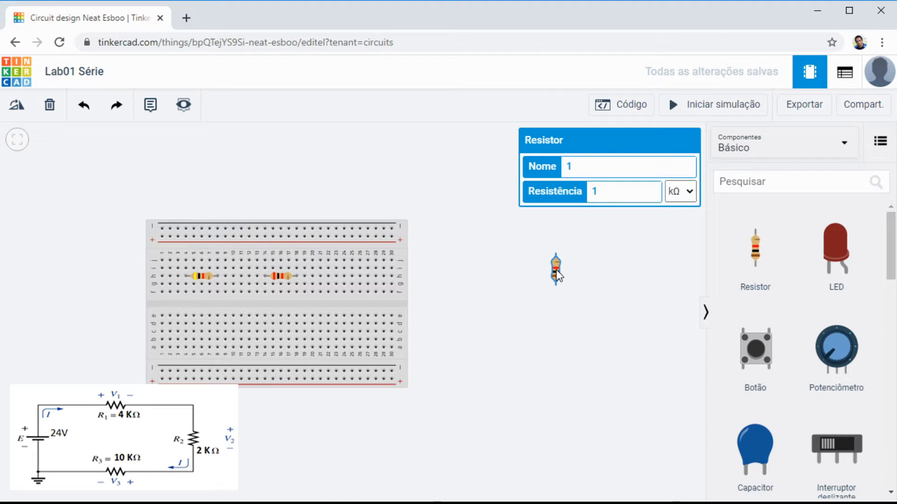
pyautogui.press('r')
pyautogui.click(616, 194)
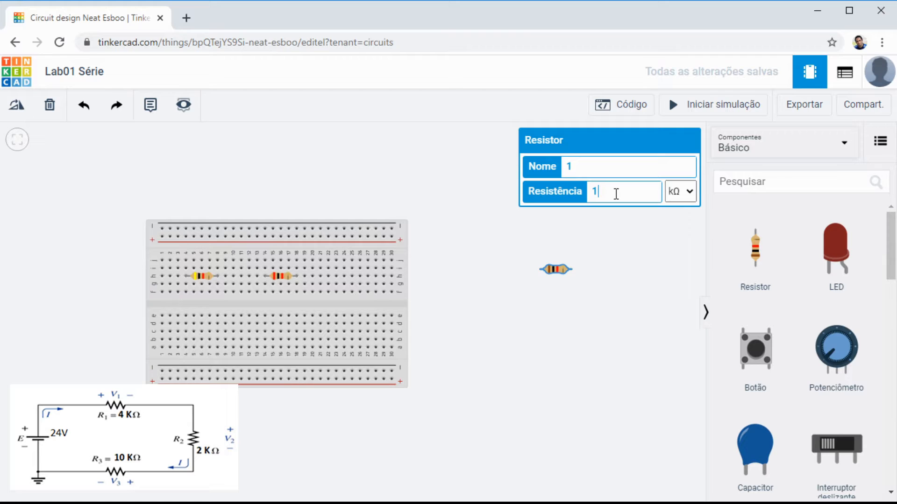
pyautogui.write('0')
pyautogui.doubleClick(584, 170)
pyautogui.write('R3')
pyautogui.click(618, 287)
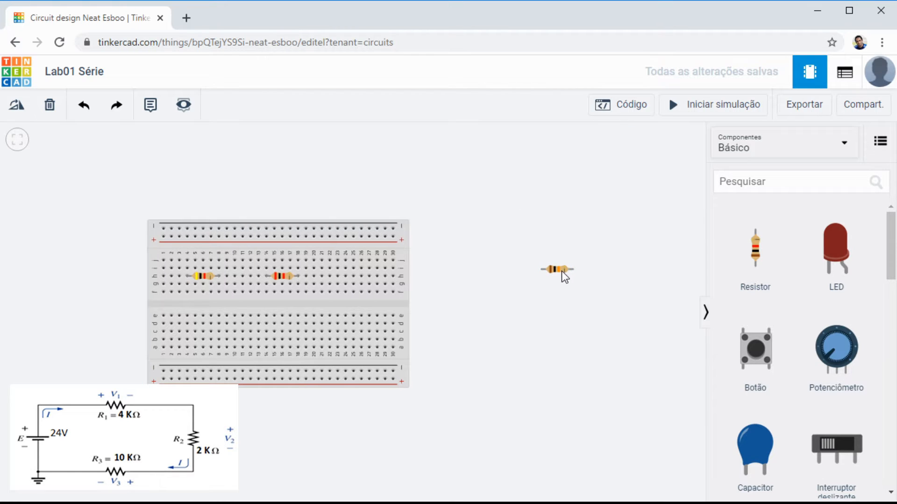
# Step: Place R3 on breadboard row h across columns 23 to 27, and shift the whole breadboard to the right
pyautogui.moveTo(562, 271); pyautogui.dragTo(358, 277)
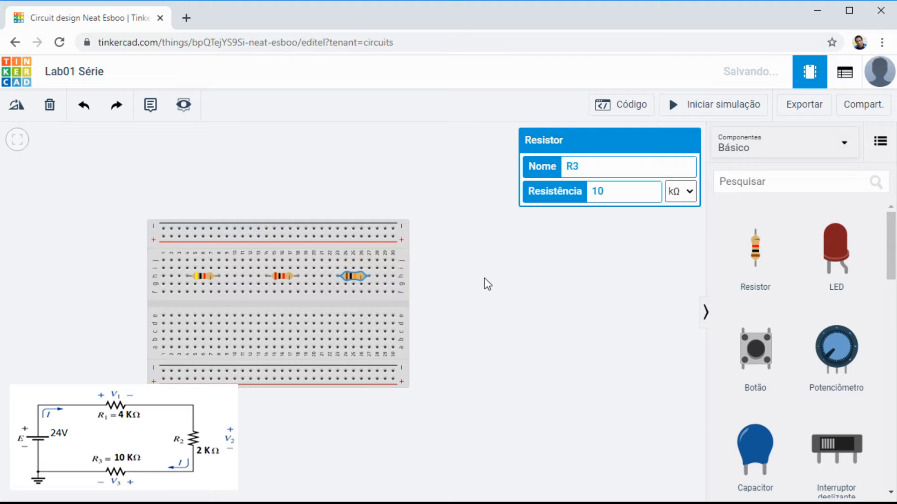
pyautogui.click(531, 281)
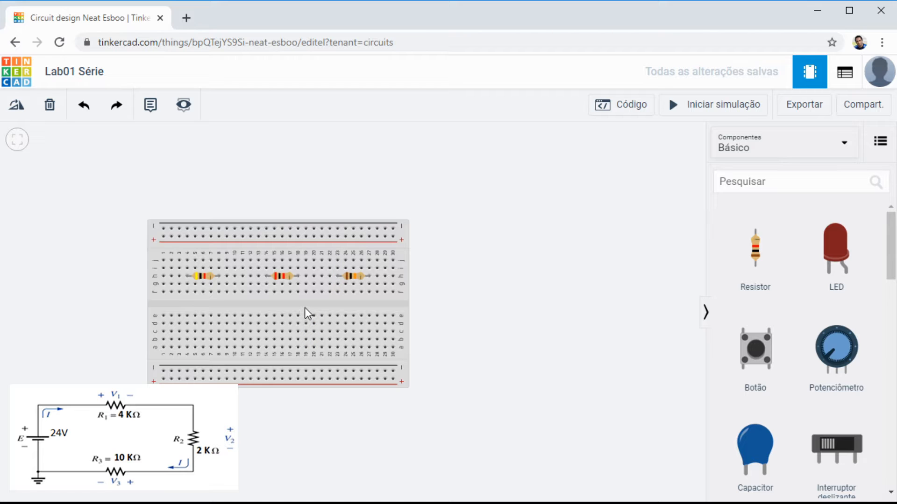
pyautogui.moveTo(306, 304); pyautogui.dragTo(398, 306)
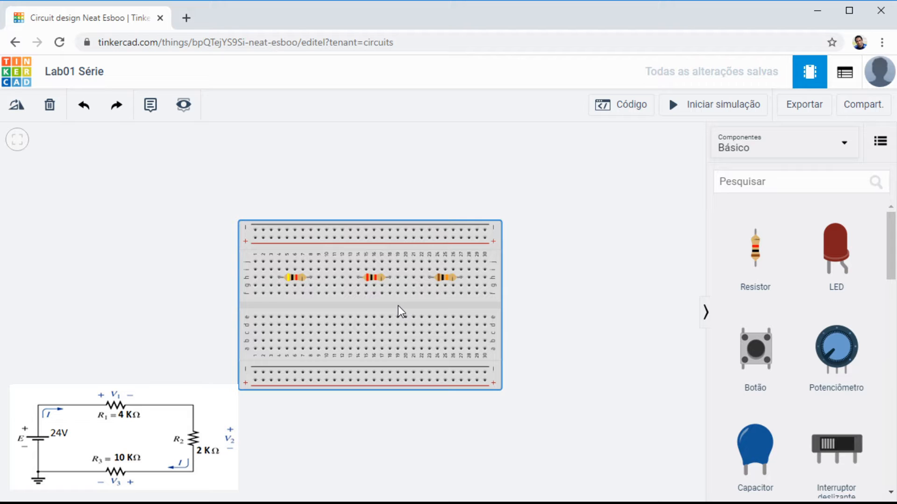
# Step: Search the component library for "fonte"
pyautogui.moveTo(893, 253); pyautogui.dragTo(867, 304)
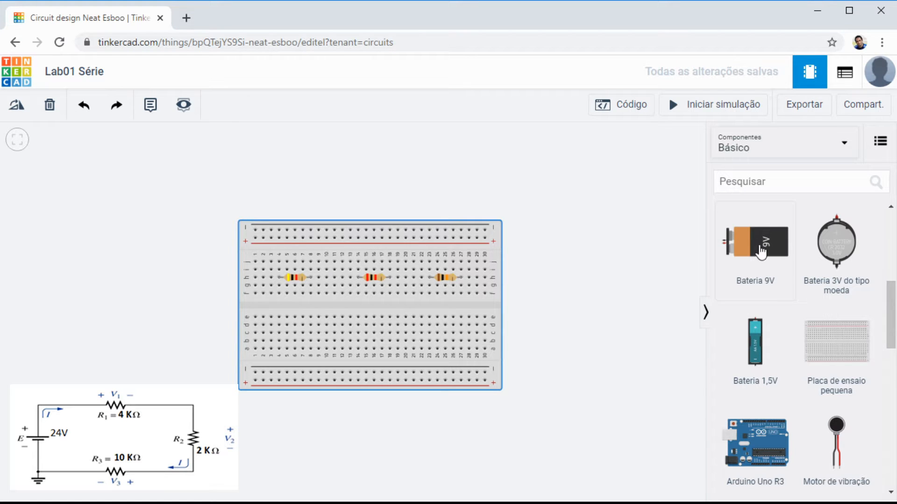
pyautogui.click(771, 184)
pyautogui.write('fonte')
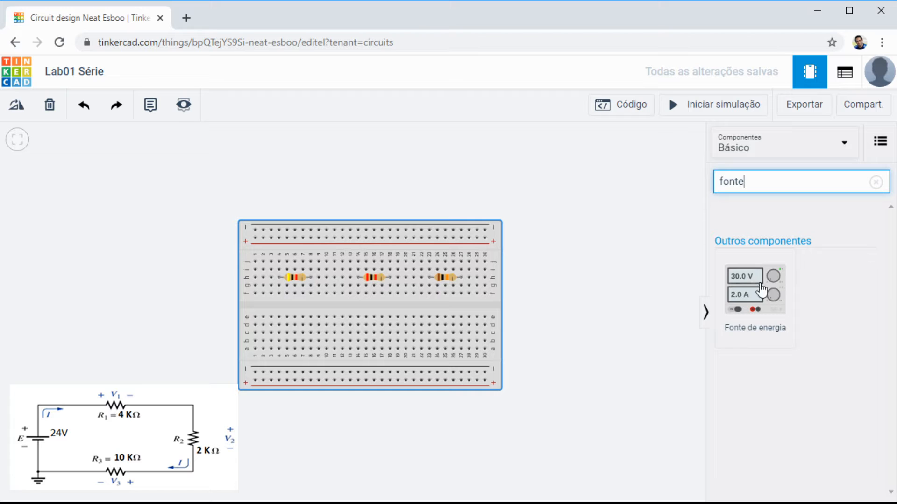
# Step: List all components and place a Fonte de energia from the Instrumentos group above and to the left of the breadboard
pyautogui.click(846, 144)
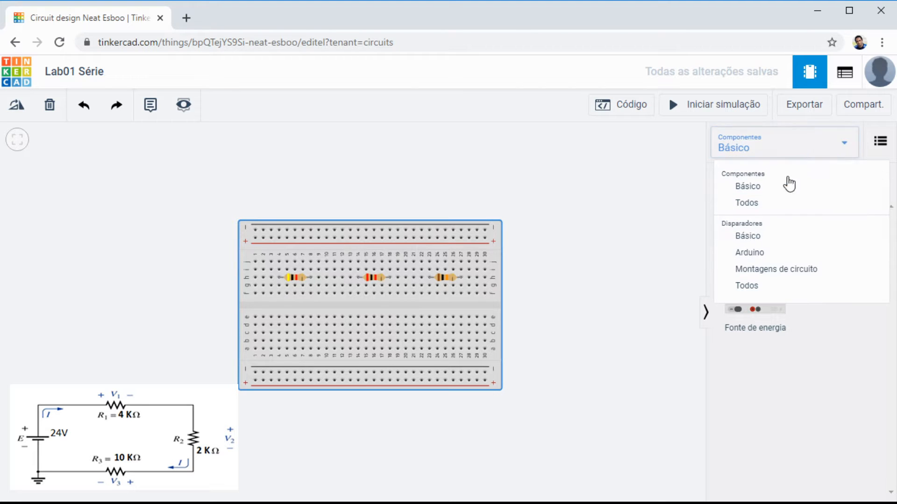
pyautogui.click(771, 203)
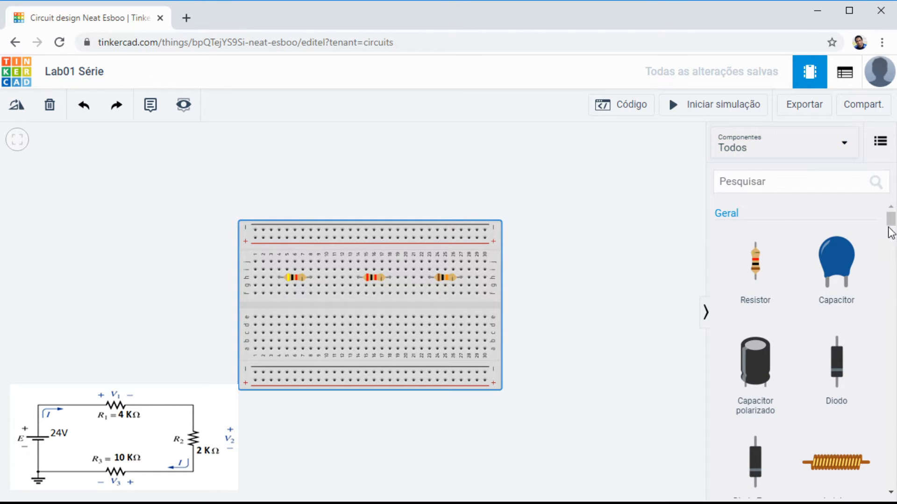
pyautogui.moveTo(891, 219); pyautogui.dragTo(894, 374)
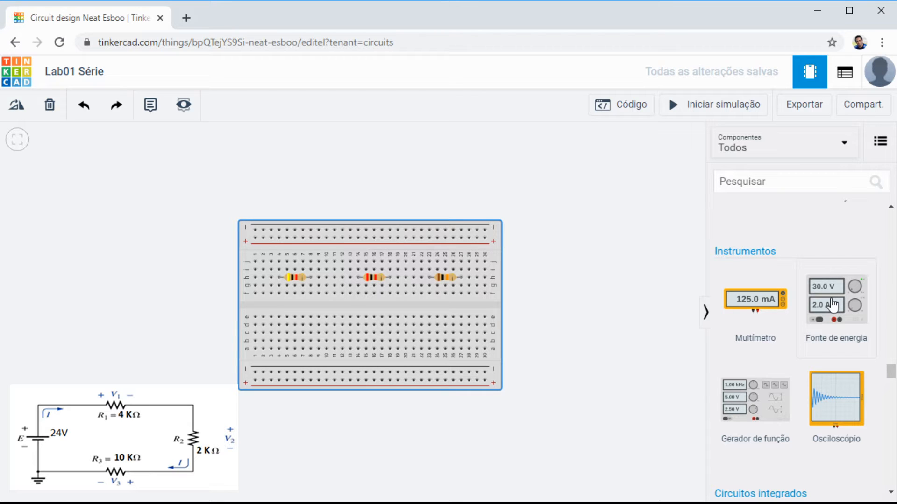
pyautogui.moveTo(829, 306); pyautogui.dragTo(134, 197)
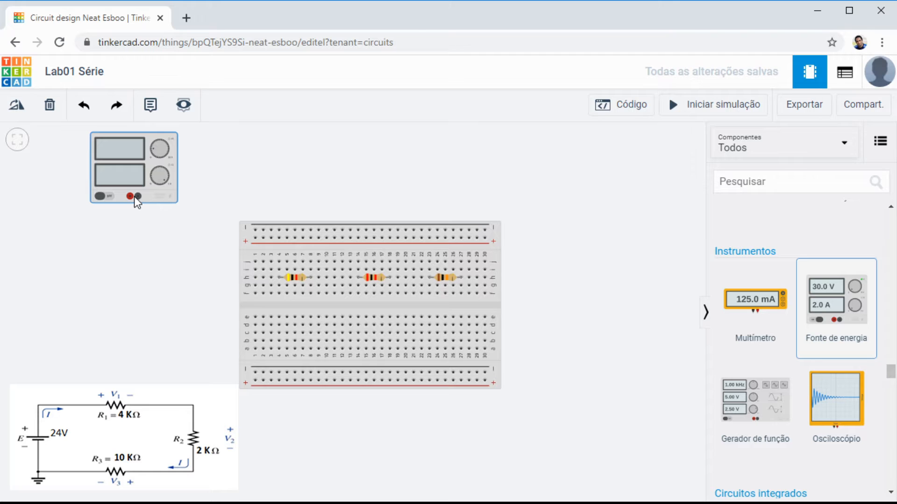
pyautogui.click(138, 315)
# Step: Name the power supply Fonte 1
pyautogui.click(116, 153)
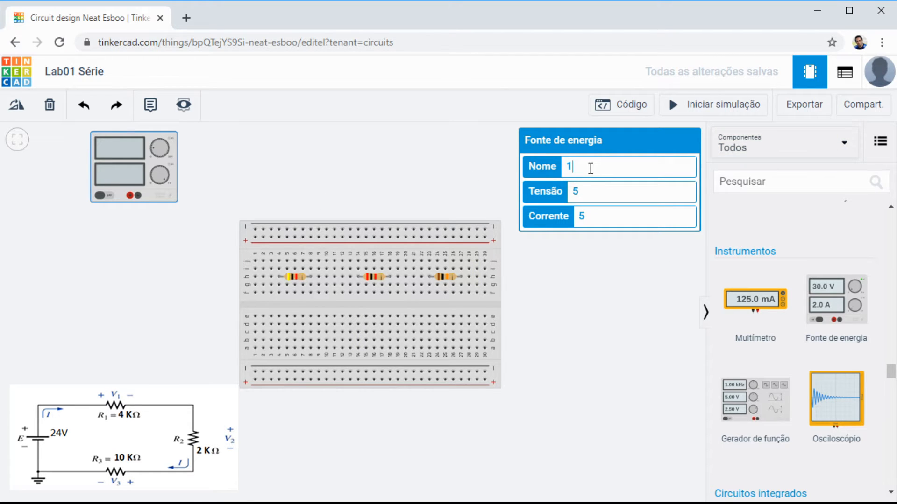
pyautogui.moveTo(592, 167); pyautogui.dragTo(546, 166)
pyautogui.press('BackSpace')
pyautogui.write('Fonte 1')
# Step: Set the power supply's voltage (Tensão) to 24 and its current (Corrente) to 1
pyautogui.click(585, 189)
pyautogui.moveTo(584, 189); pyautogui.dragTo(563, 192)
pyautogui.write('24')
pyautogui.click(595, 219)
pyautogui.press('BackSpace')
pyautogui.write('1')
pyautogui.click(592, 333)
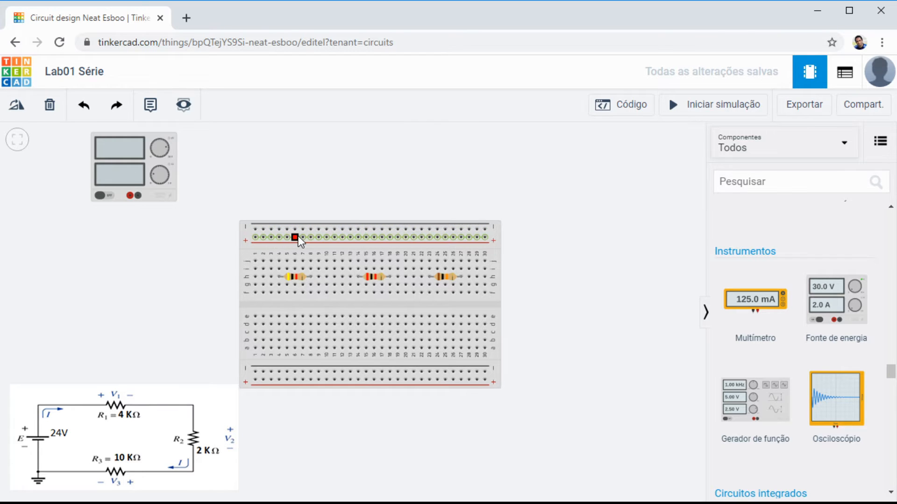
# Step: Wire the power supply's negative terminal to the first hole of the upper negative rail and colour the wire black (preto)
pyautogui.click(138, 195)
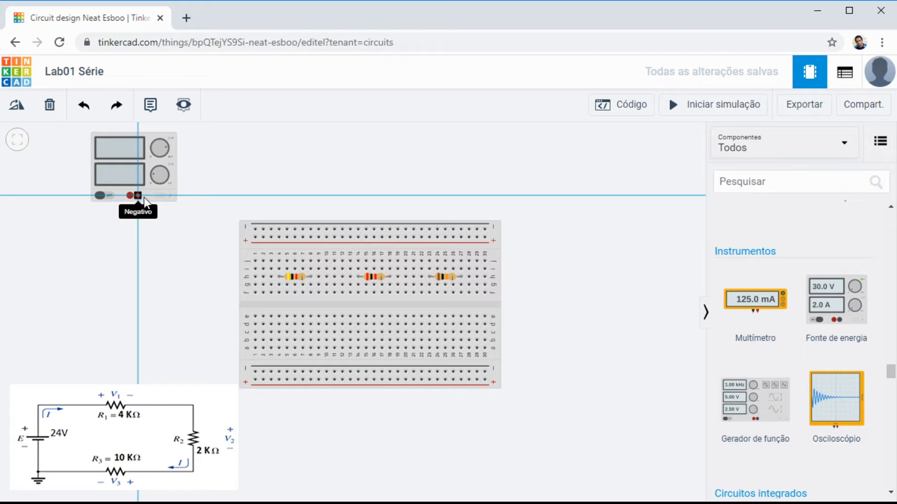
pyautogui.click(255, 229)
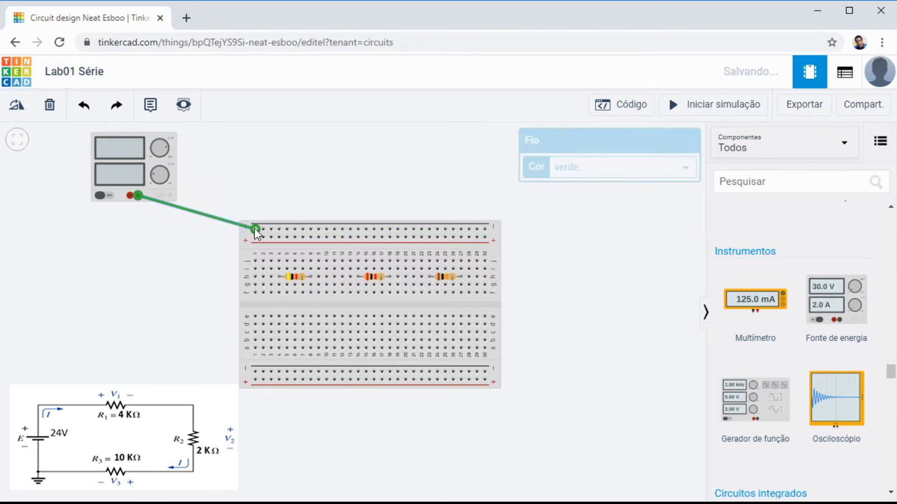
pyautogui.click(445, 182)
pyautogui.click(214, 216)
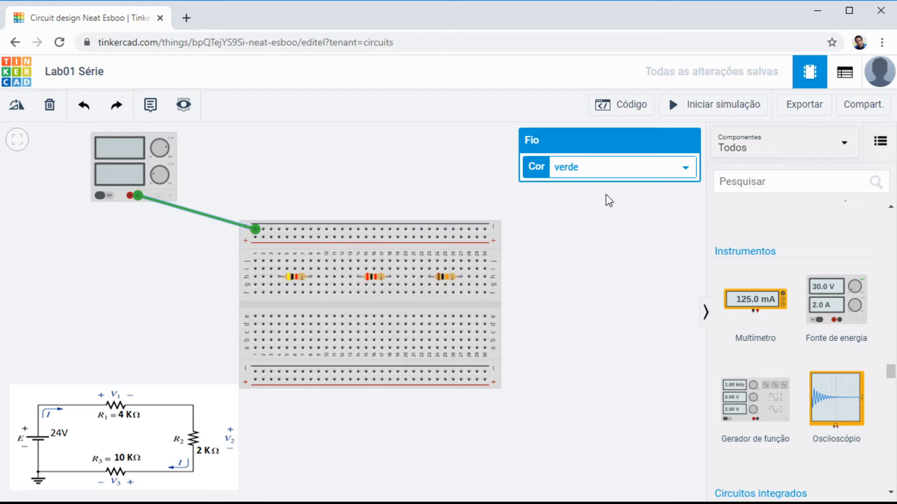
pyautogui.click(597, 183)
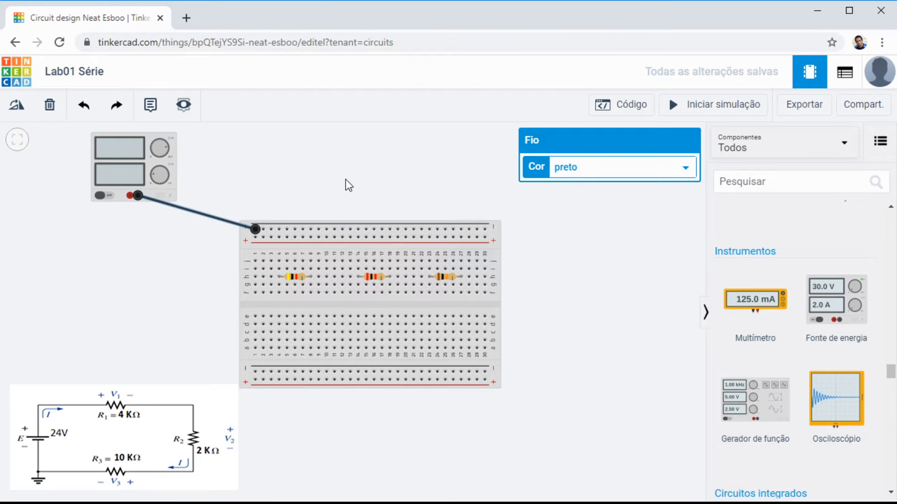
pyautogui.click(348, 186)
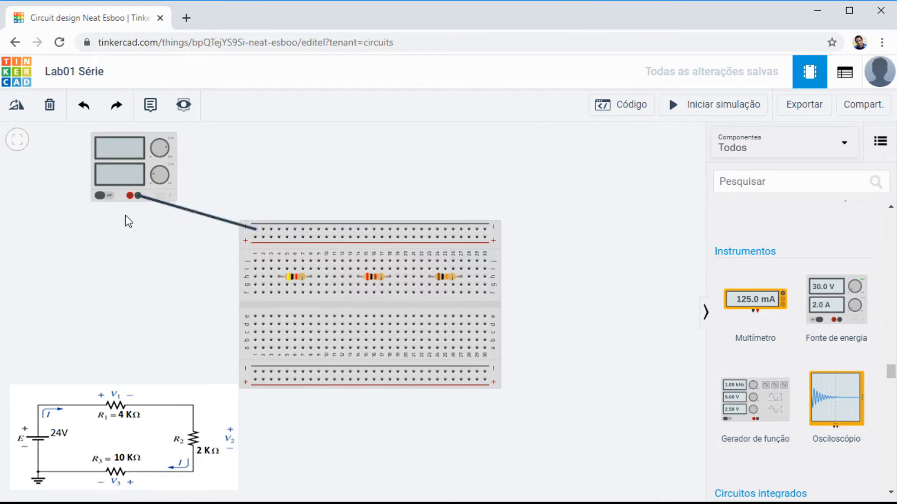
# Step: Bend the black wire into a right angle directly below the power supply's negative terminal, level with the negative rail
pyautogui.click(194, 211)
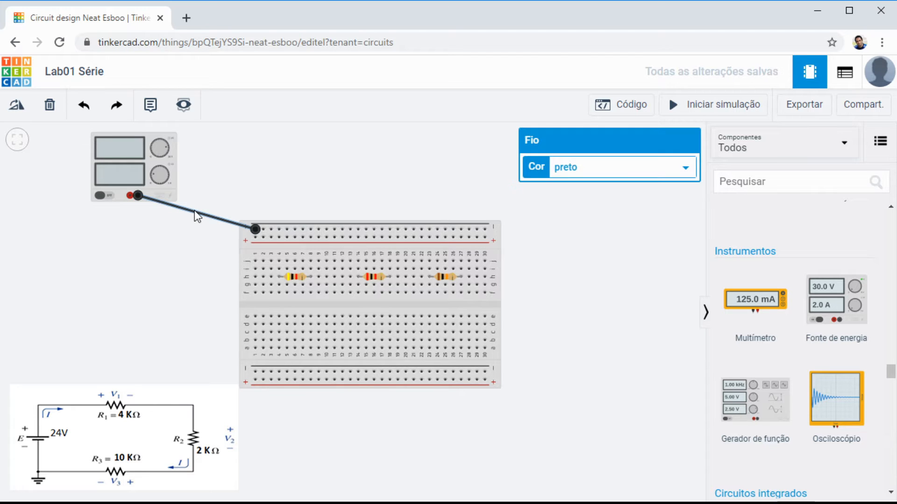
pyautogui.click(195, 210)
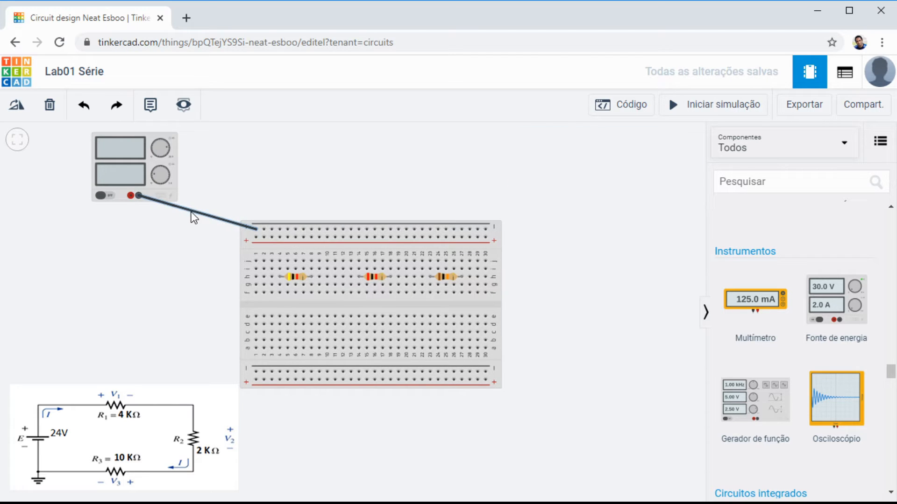
pyautogui.click(193, 212)
pyautogui.click(193, 211)
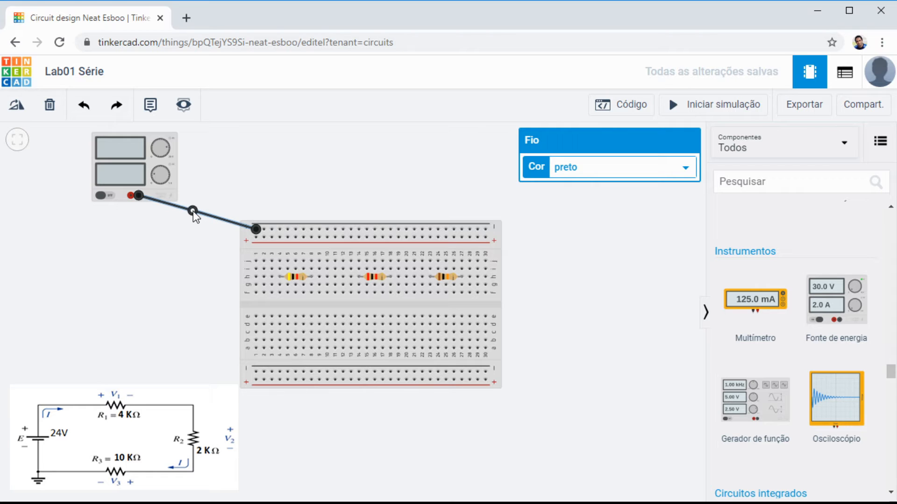
pyautogui.click(217, 185)
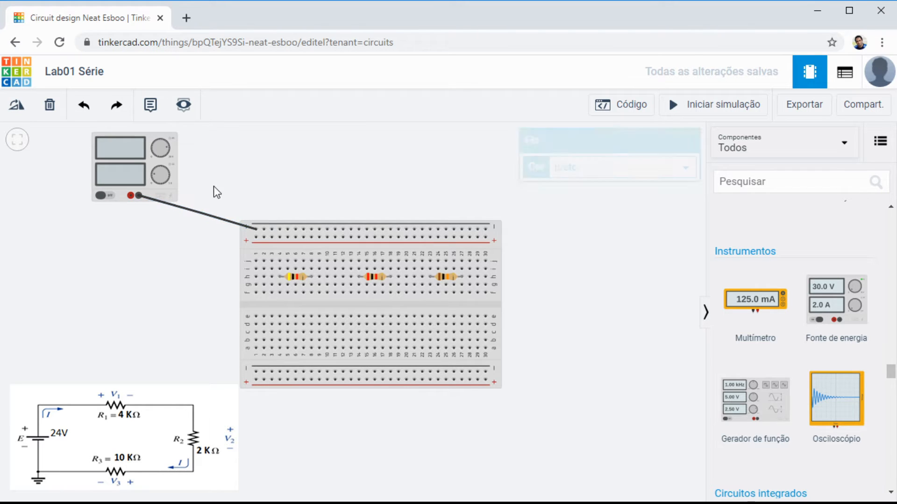
pyautogui.click(192, 210)
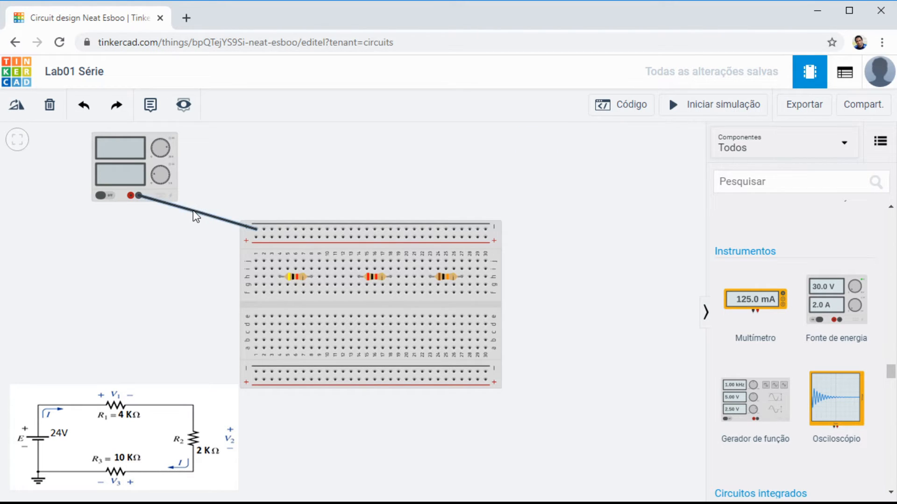
pyautogui.moveTo(192, 211); pyautogui.dragTo(139, 231)
pyautogui.click(169, 250)
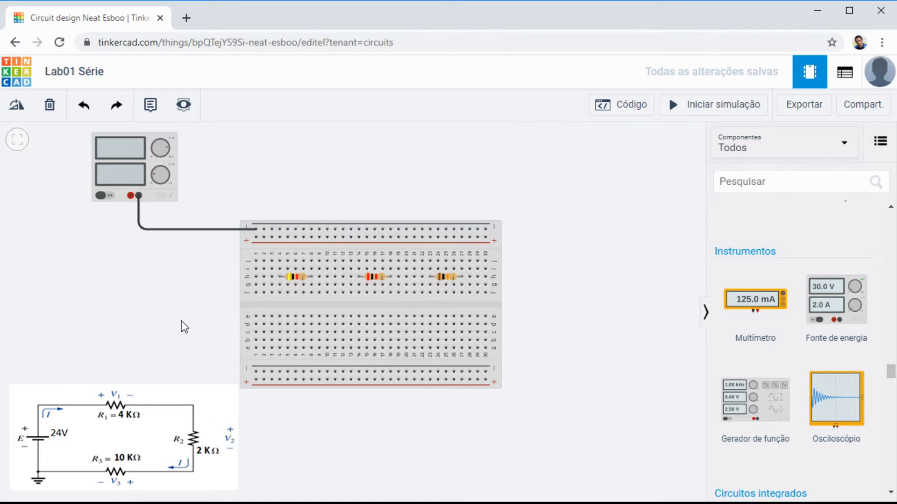
# Step: Wire the power supply's positive terminal to the first hole of the upper positive rail in red (vermelho), bent at a right angle
pyautogui.click(131, 195)
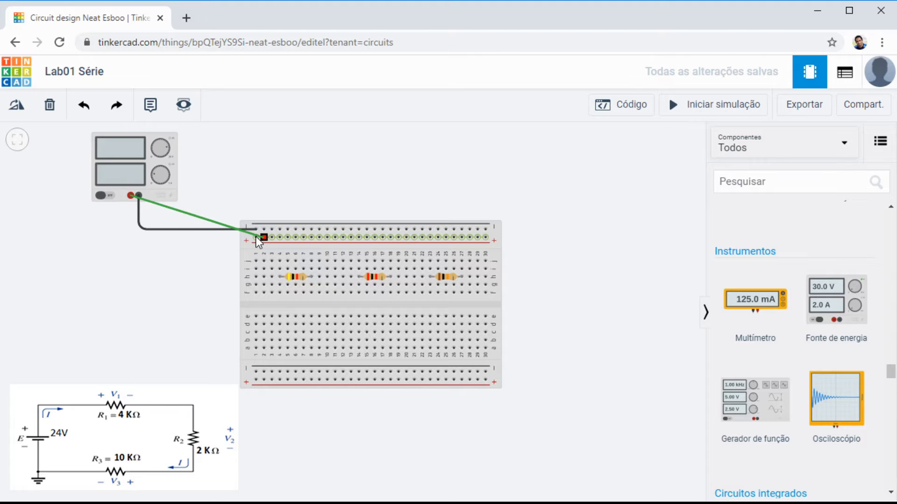
pyautogui.click(255, 236)
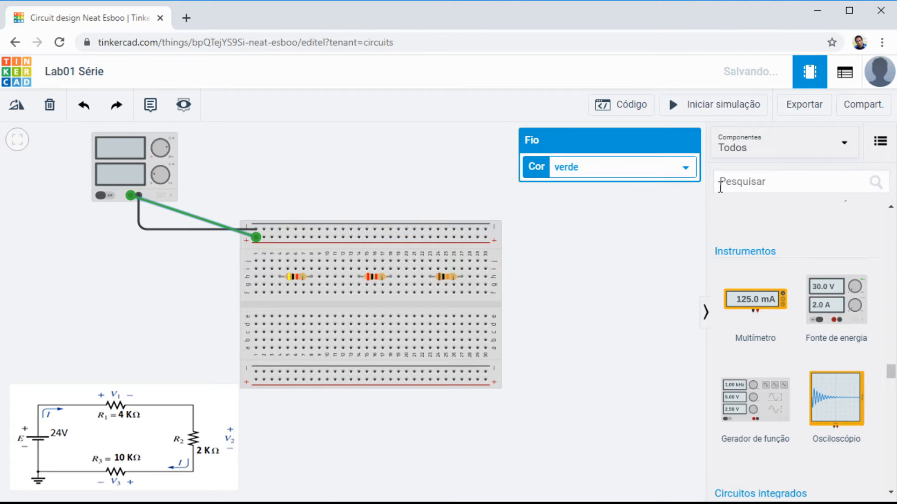
pyautogui.click(575, 195)
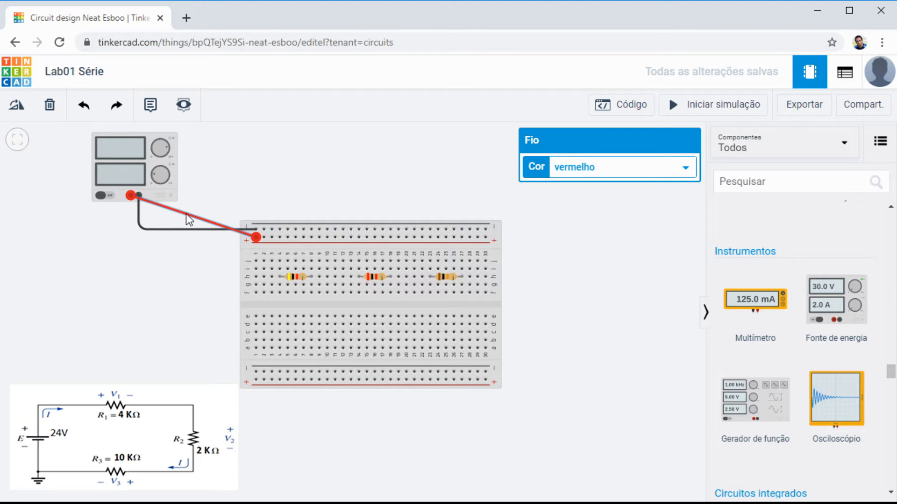
pyautogui.moveTo(186, 214); pyautogui.dragTo(133, 240)
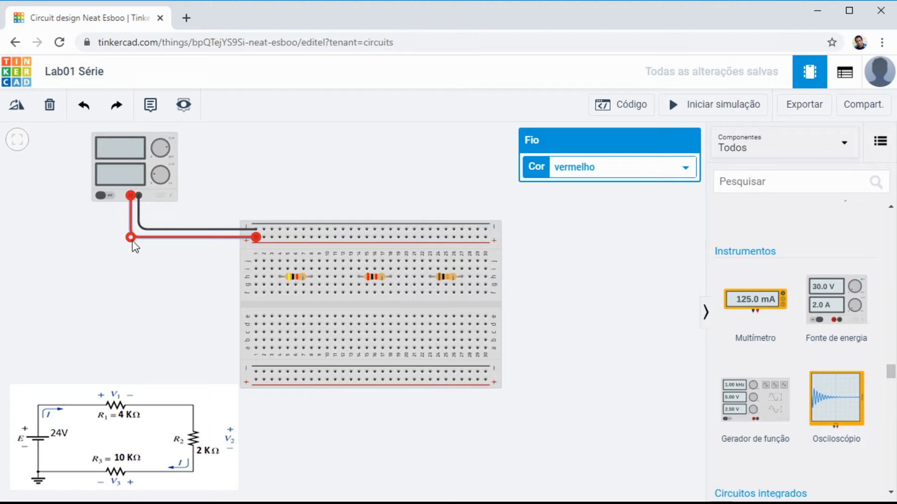
pyautogui.click(153, 317)
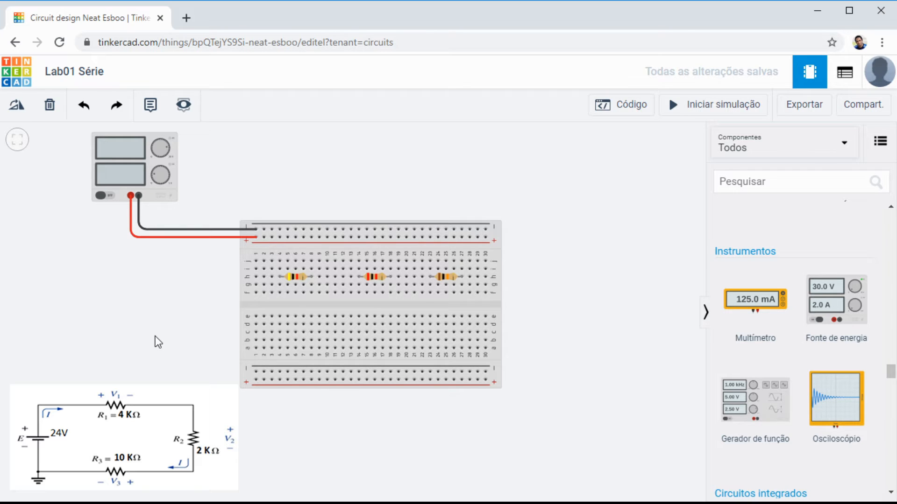
# Step: Run the simulation to check the power supply's output, and stop it
pyautogui.click(702, 107)
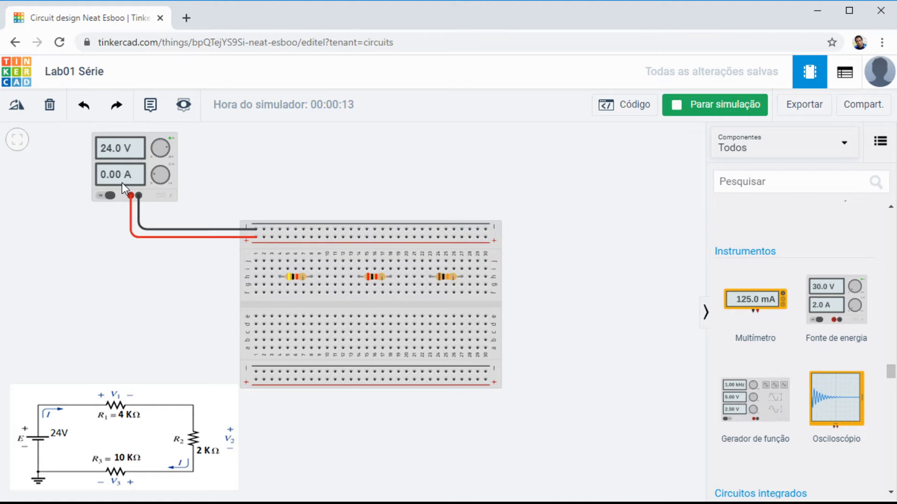
pyautogui.click(708, 107)
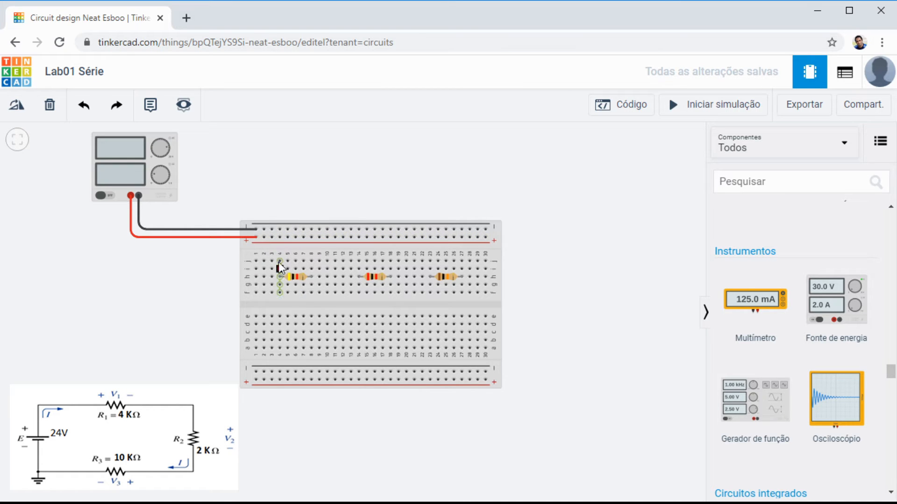
pyautogui.click(280, 236)
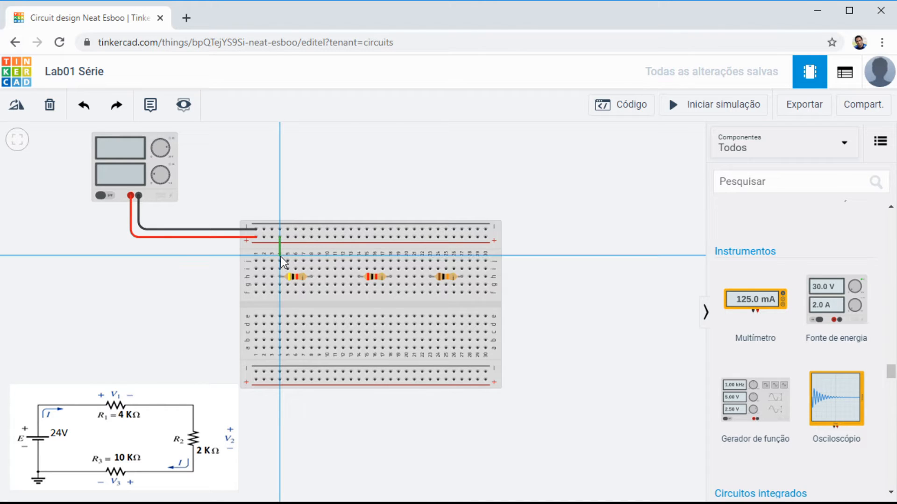
pyautogui.click(280, 261)
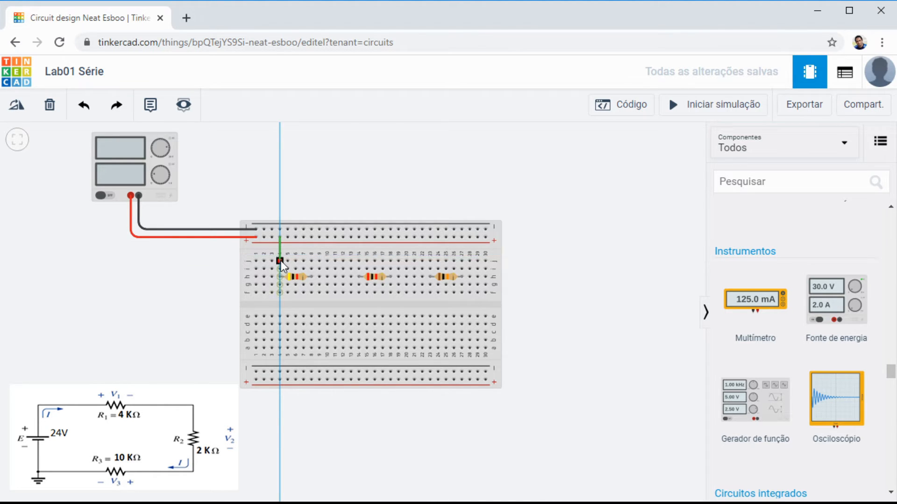
pyautogui.click(281, 260)
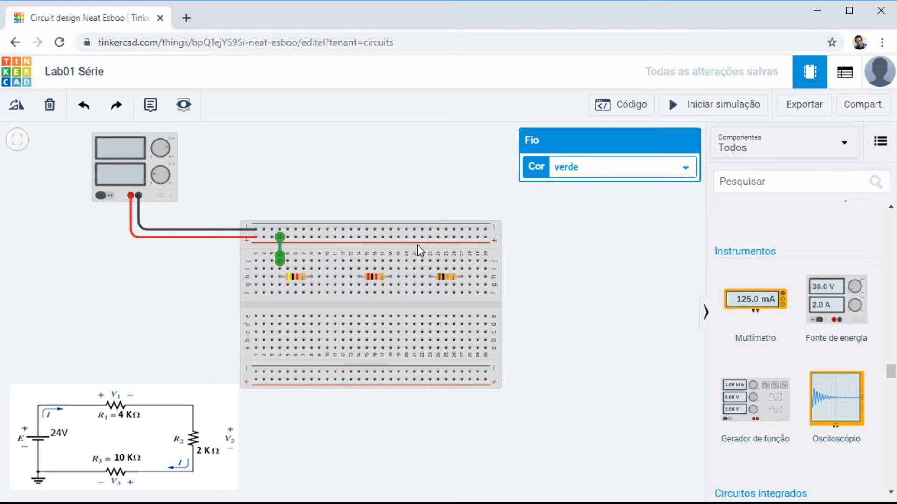
pyautogui.click(574, 204)
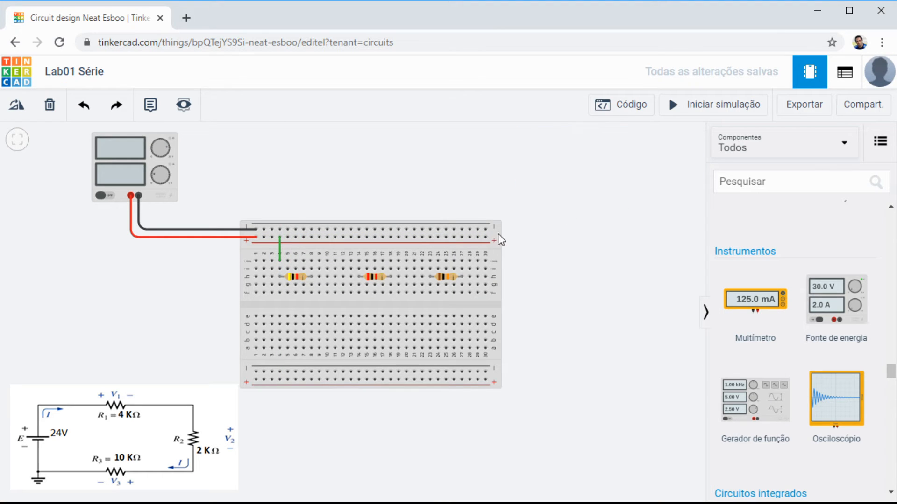
pyautogui.click(281, 250)
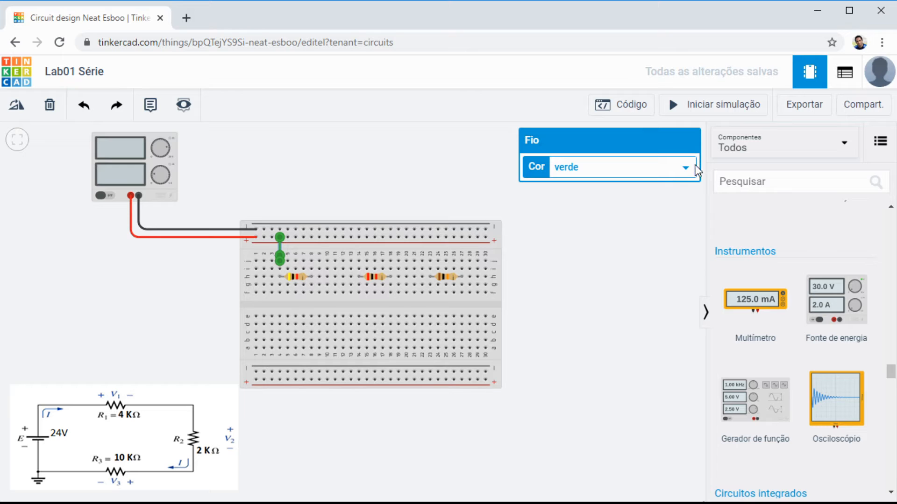
pyautogui.click(590, 197)
pyautogui.press('Delete')
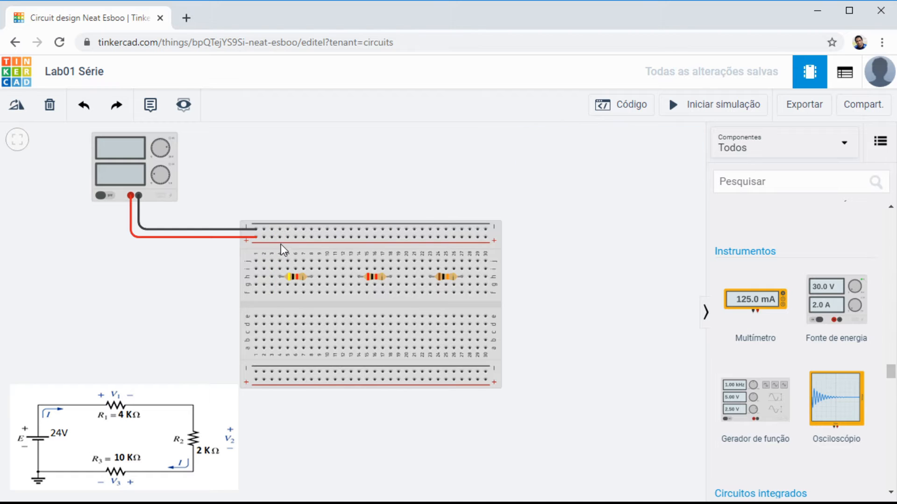
# Step: Wire the upper positive rail straight down to hole j4 above R1's left lead and colour the wire red (vermelho)
pyautogui.click(279, 237)
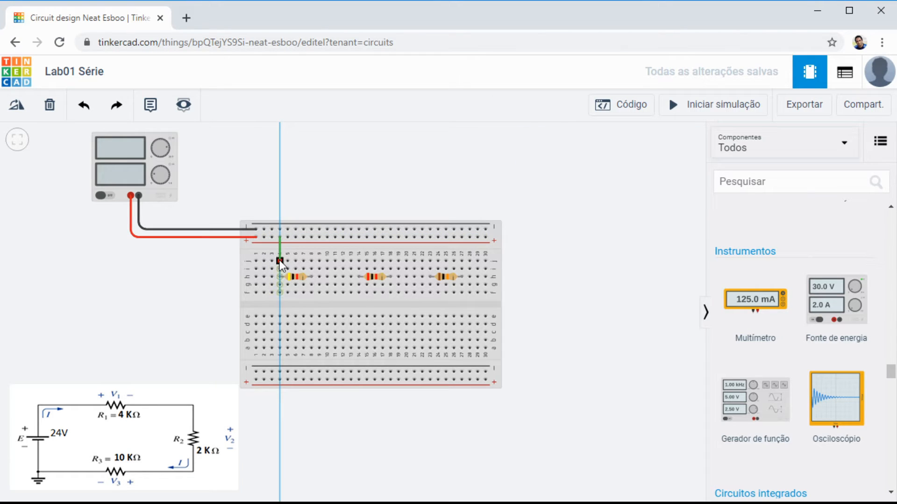
pyautogui.click(279, 260)
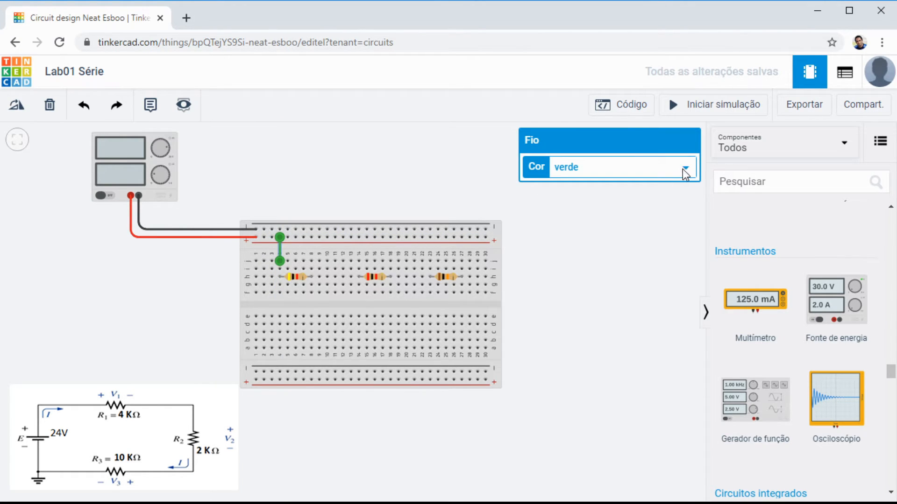
pyautogui.click(595, 195)
pyautogui.click(401, 173)
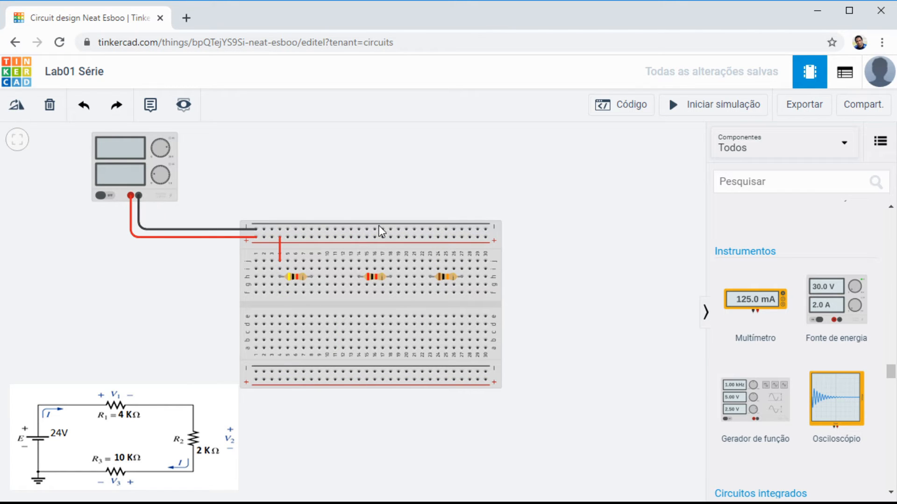
# Step: Wire hole j27 above R3's right lead to the upper negative rail and colour the wire black (preto)
pyautogui.click(462, 260)
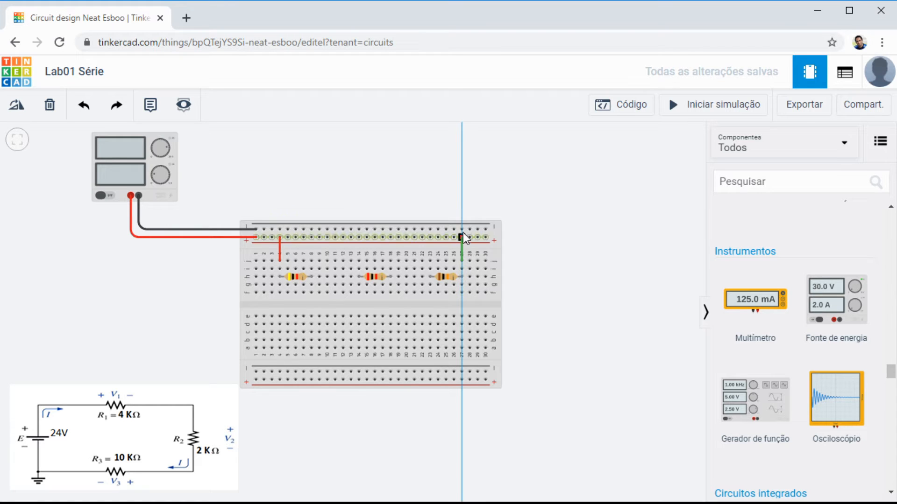
pyautogui.click(463, 229)
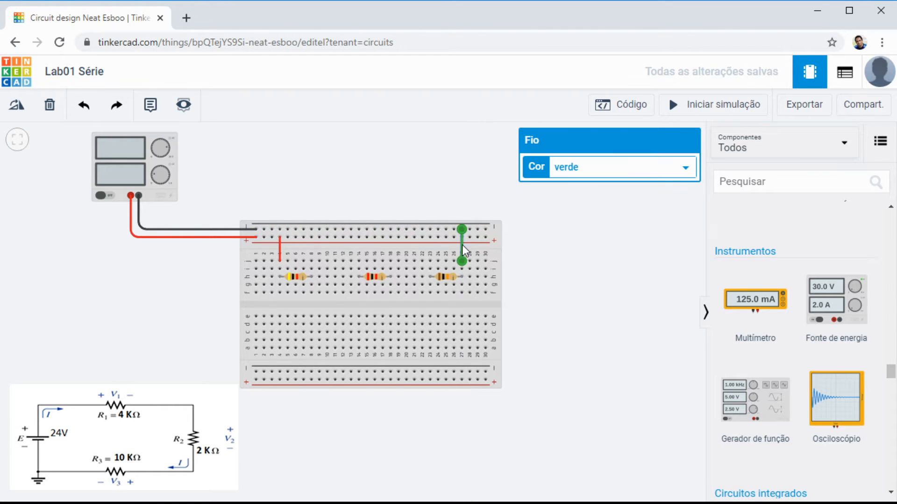
pyautogui.click(610, 167)
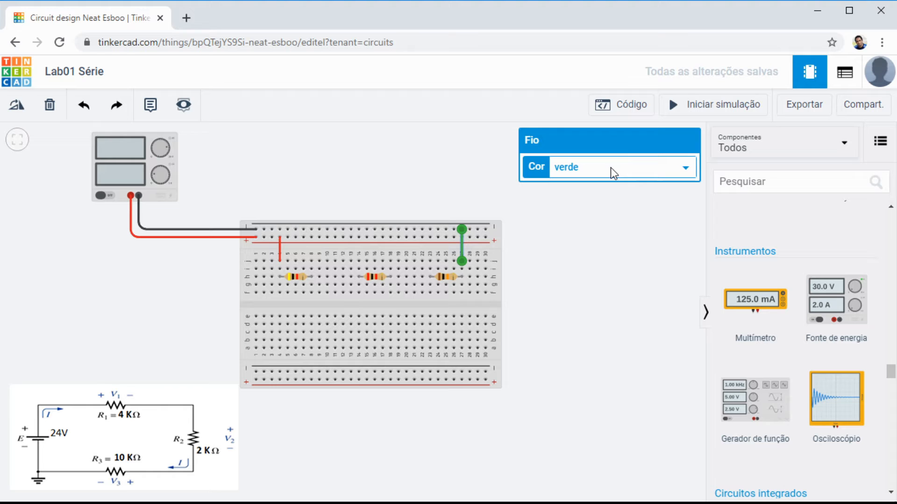
pyautogui.click(583, 190)
pyautogui.click(397, 174)
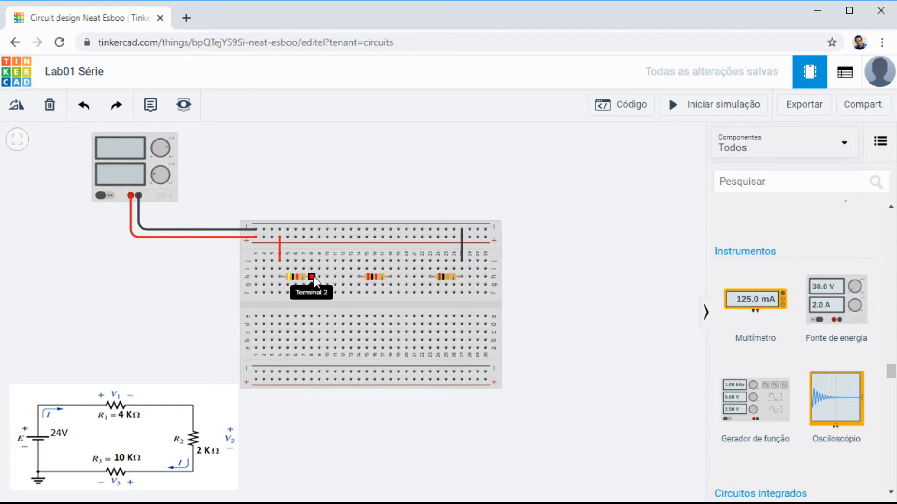
# Step: Wire hole j8 above R1's right lead to hole j15 and colour the wire blue (azul)
pyautogui.moveTo(313, 280); pyautogui.dragTo(352, 276)
pyautogui.click(312, 260)
pyautogui.click(366, 260)
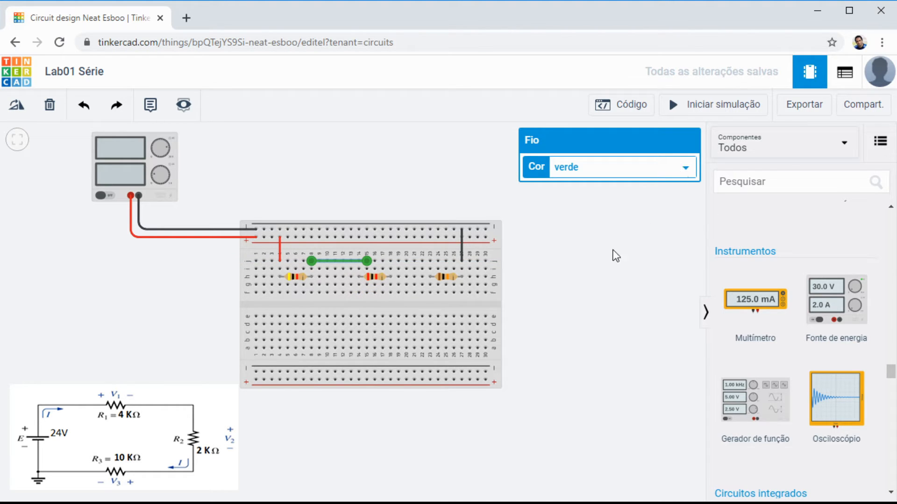
pyautogui.press('6')
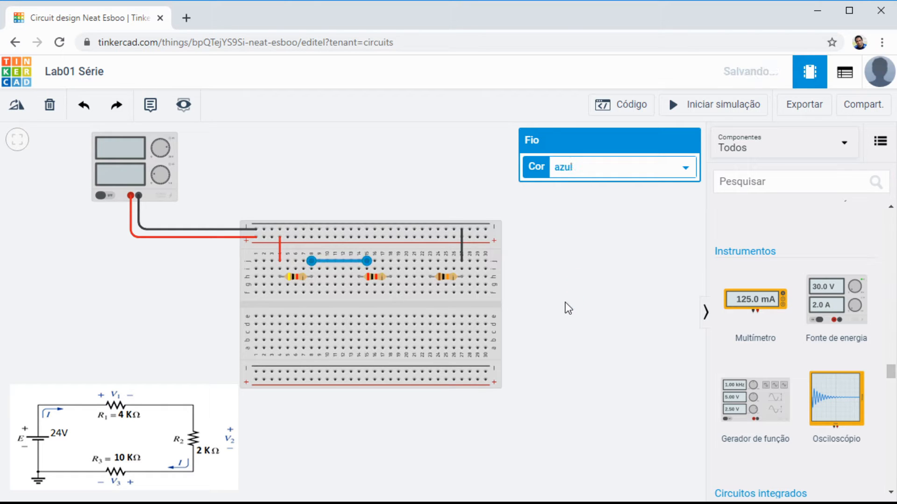
pyautogui.click(566, 306)
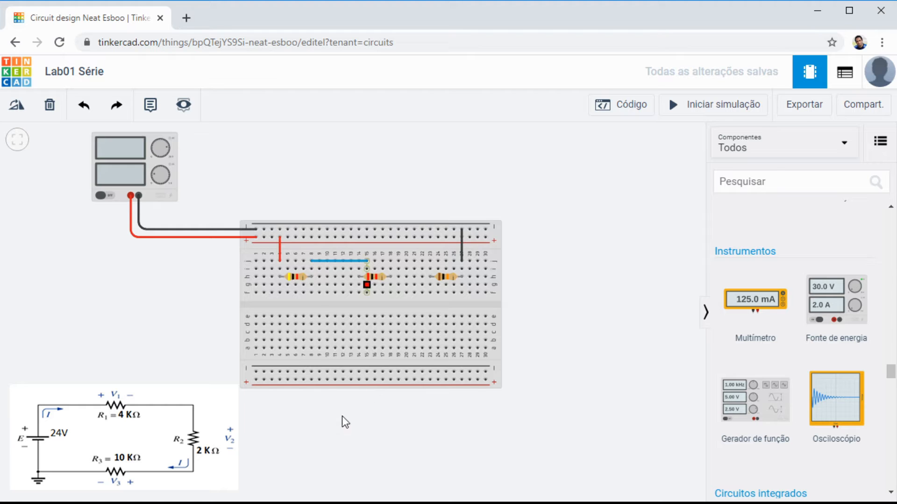
# Step: Connect R2 to R3 with a blue (azul) wire from hole f18 to f23, and run the simulation to check the current
pyautogui.click(390, 293)
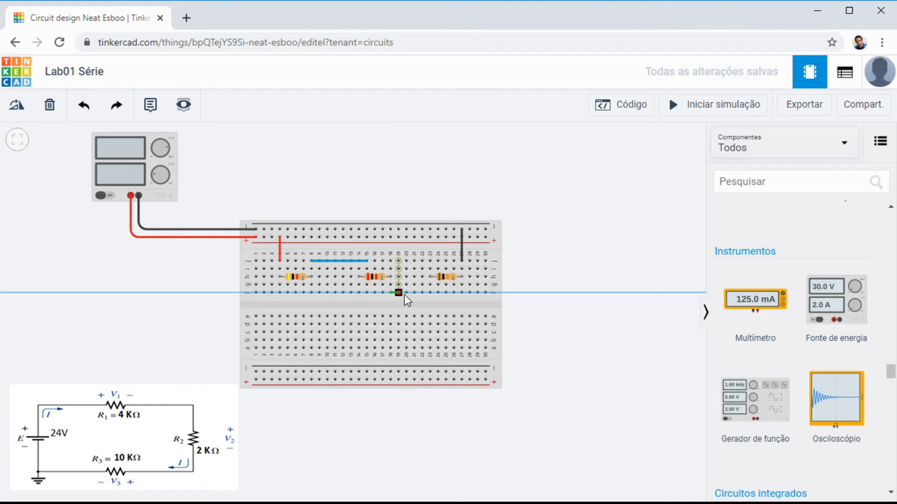
pyautogui.click(430, 292)
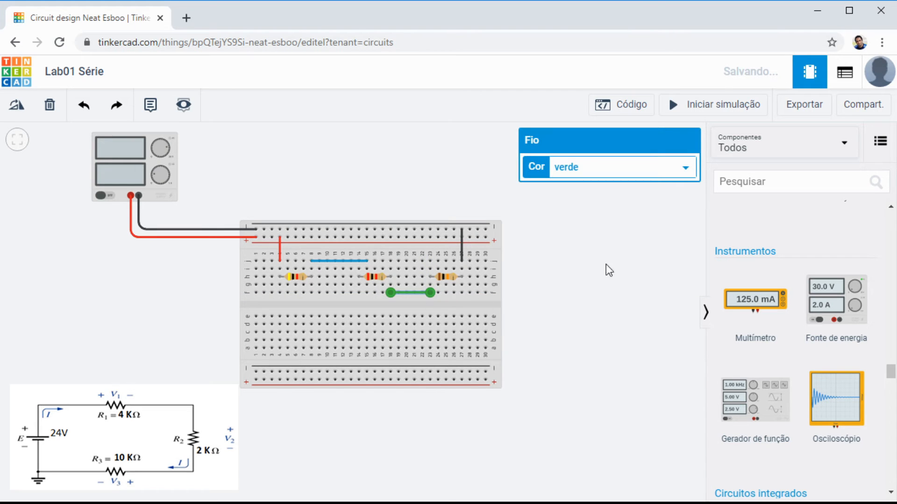
pyautogui.click(579, 260)
pyautogui.click(568, 288)
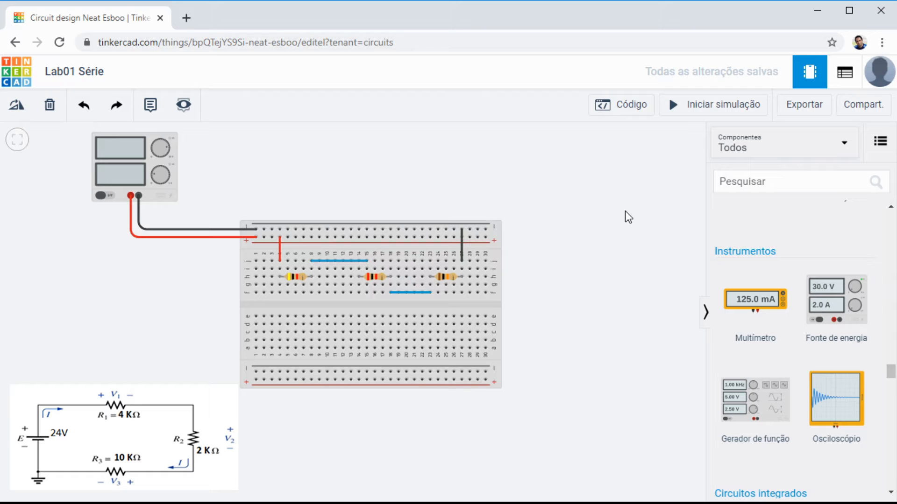
pyautogui.click(716, 105)
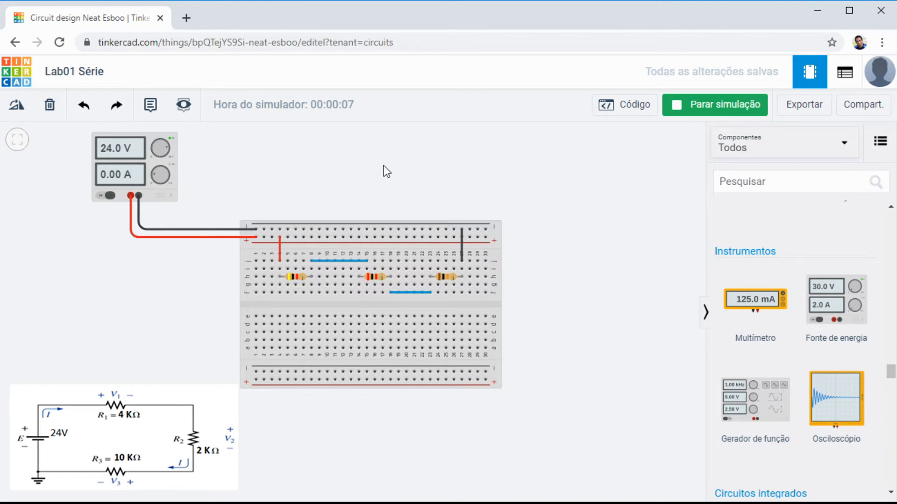
pyautogui.click(721, 110)
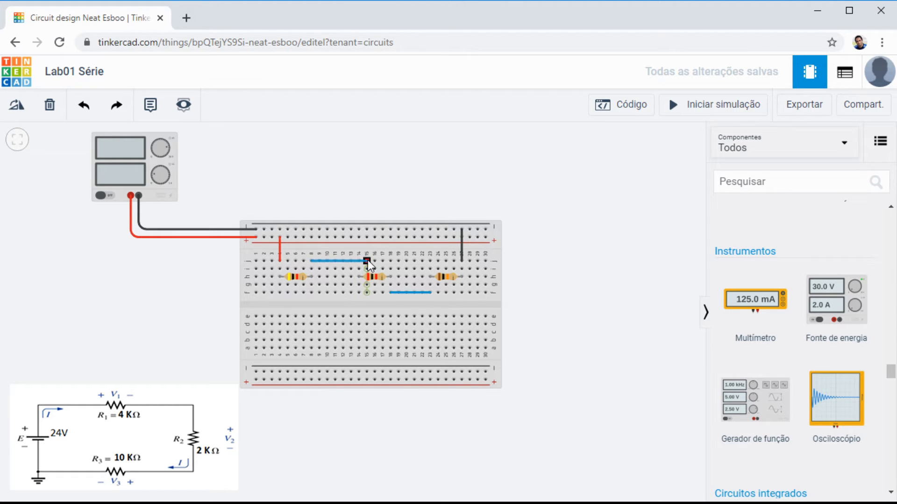
# Step: Replace the blue wire between R1 and R2 with a blue (azul) one from hole j8 to j14, and recheck the current in the simulation
pyautogui.moveTo(368, 259); pyautogui.dragTo(349, 263)
pyautogui.press('Delete')
pyautogui.moveTo(312, 262); pyautogui.dragTo(362, 261)
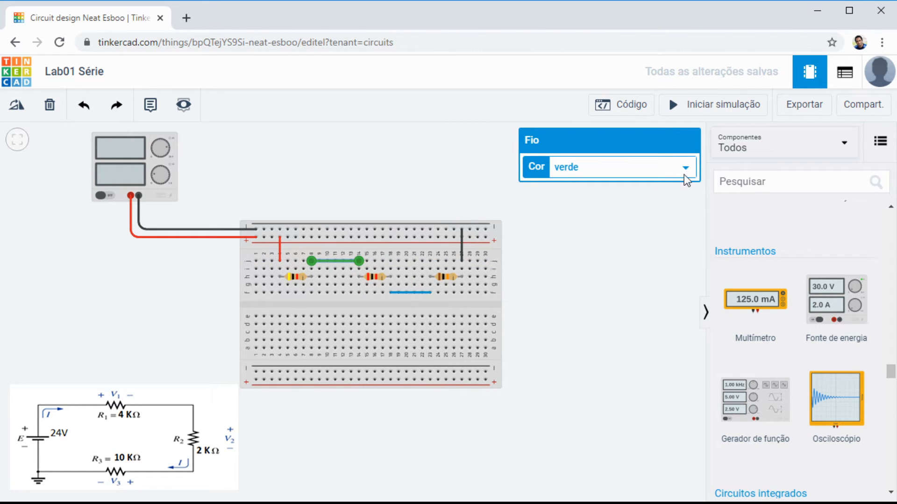
pyautogui.click(593, 259)
pyautogui.click(564, 293)
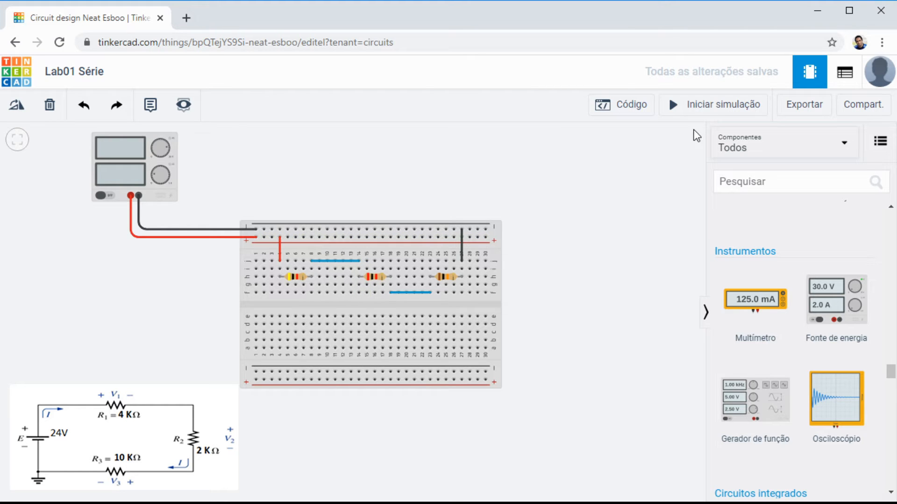
pyautogui.click(712, 111)
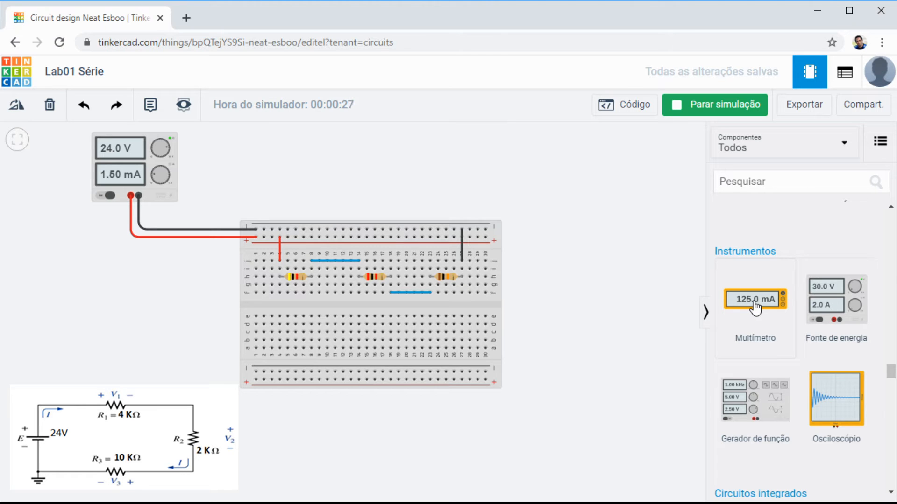
pyautogui.click(725, 102)
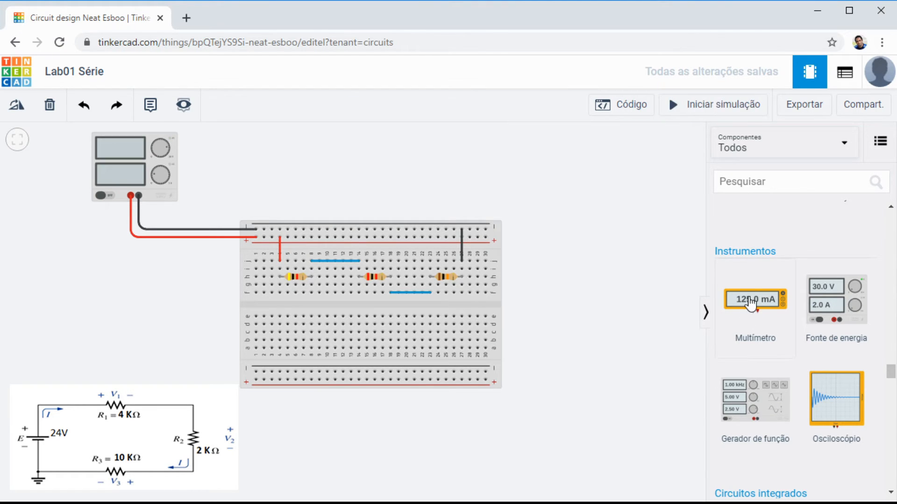
# Step: Place a multimeter (Multímetro) in Tensão mode above the breadboard, to the right of the power supply
pyautogui.moveTo(751, 300); pyautogui.dragTo(286, 184)
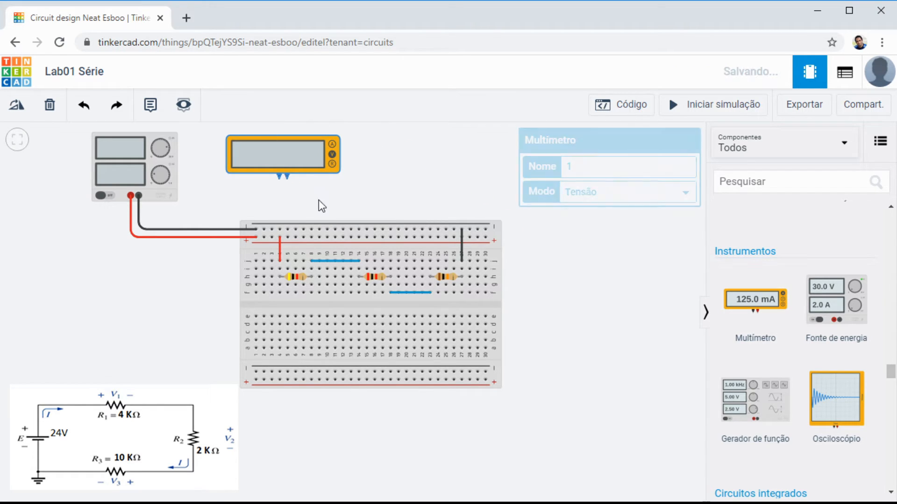
pyautogui.click(356, 196)
pyautogui.click(328, 151)
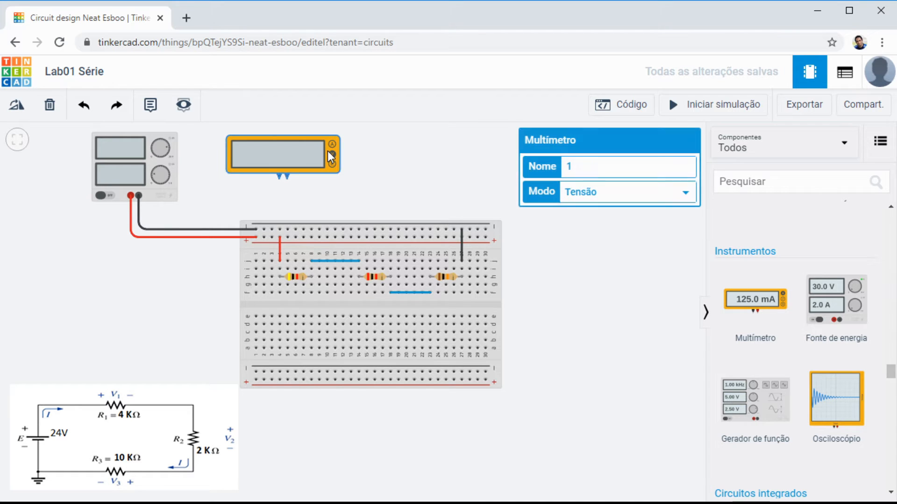
pyautogui.scroll(2, 357, 144)
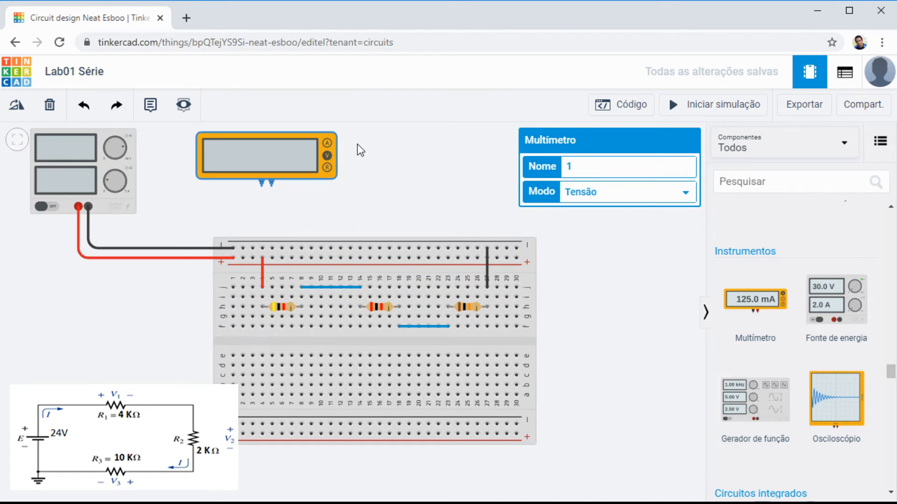
pyautogui.click(327, 159)
pyautogui.moveTo(288, 166); pyautogui.dragTo(294, 167)
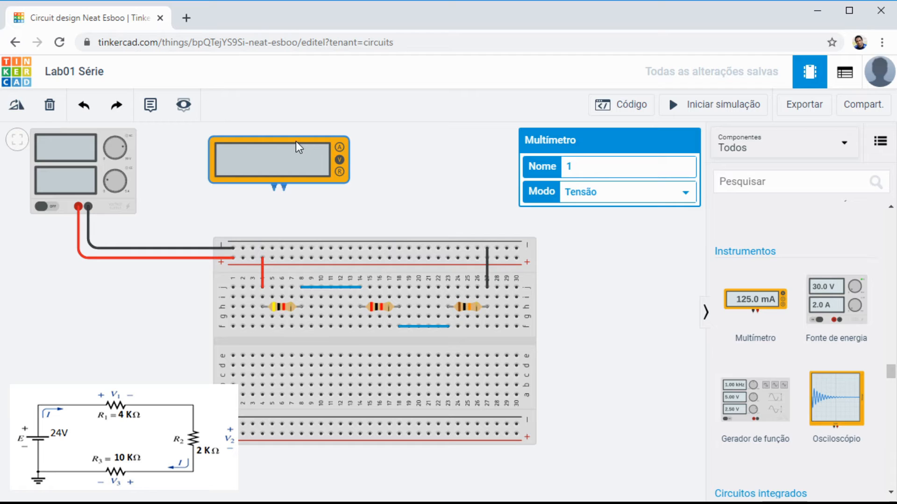
pyautogui.moveTo(301, 139); pyautogui.dragTo(337, 141)
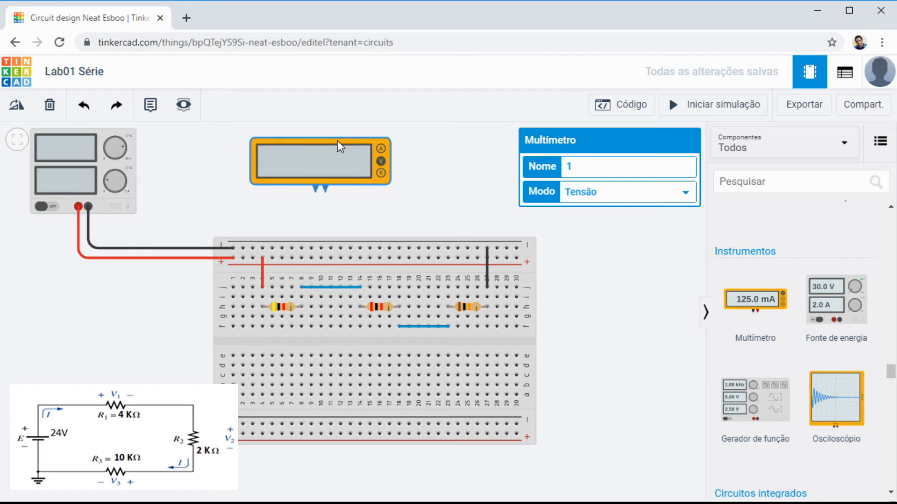
pyautogui.click(399, 218)
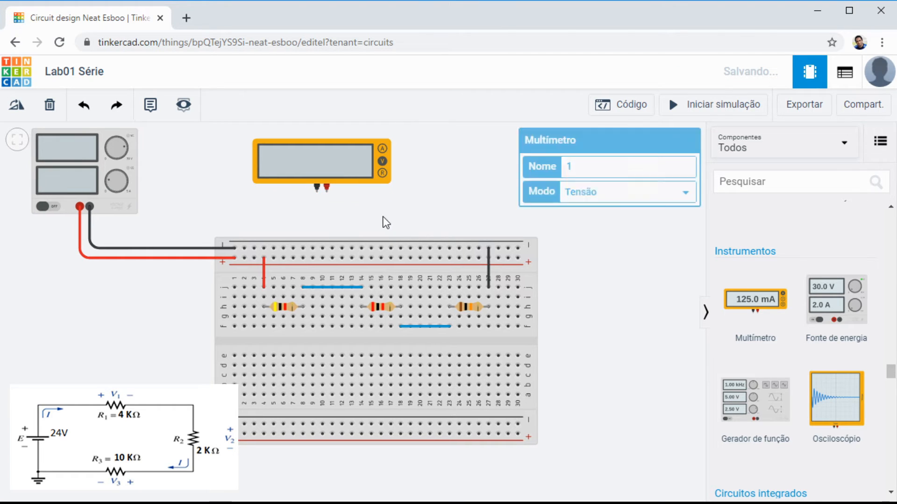
# Step: Wire the multimeter's positive and negative terminals straight down to the matching upper rails at columns 11 and 10, and measure the supply voltage in the simulation
pyautogui.click(327, 192)
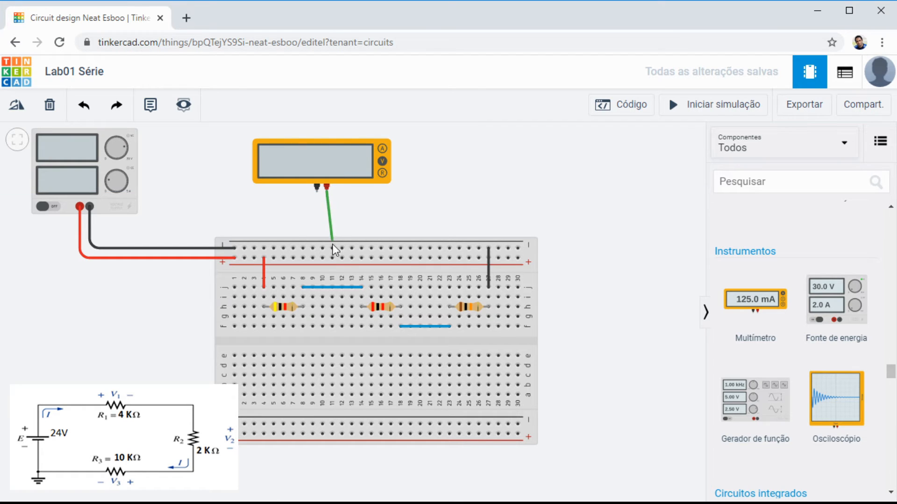
pyautogui.click(331, 259)
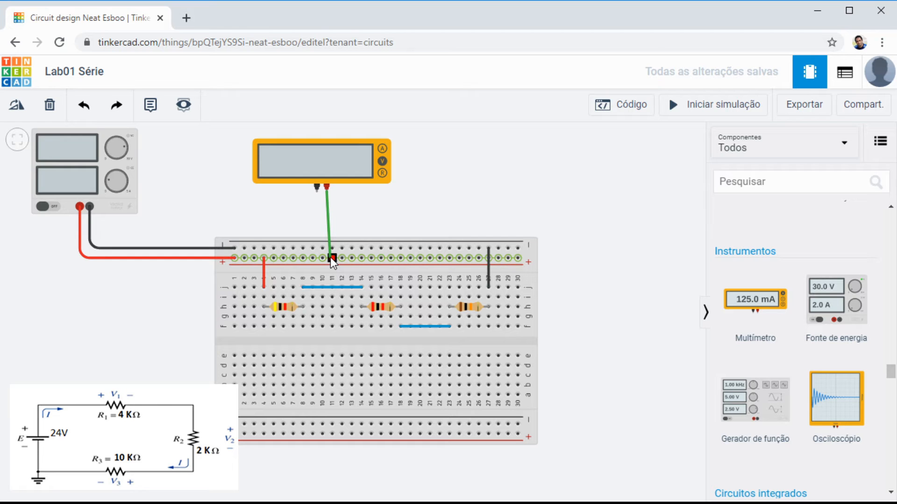
pyautogui.click(329, 257)
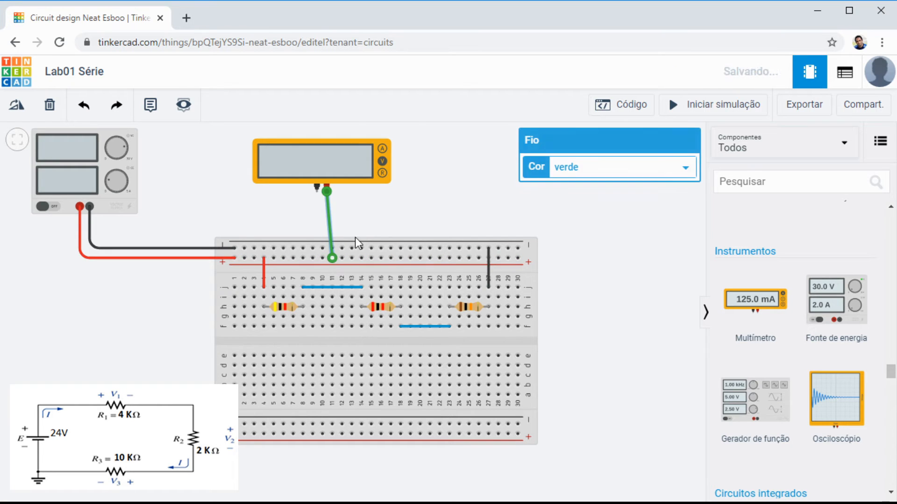
pyautogui.click(317, 193)
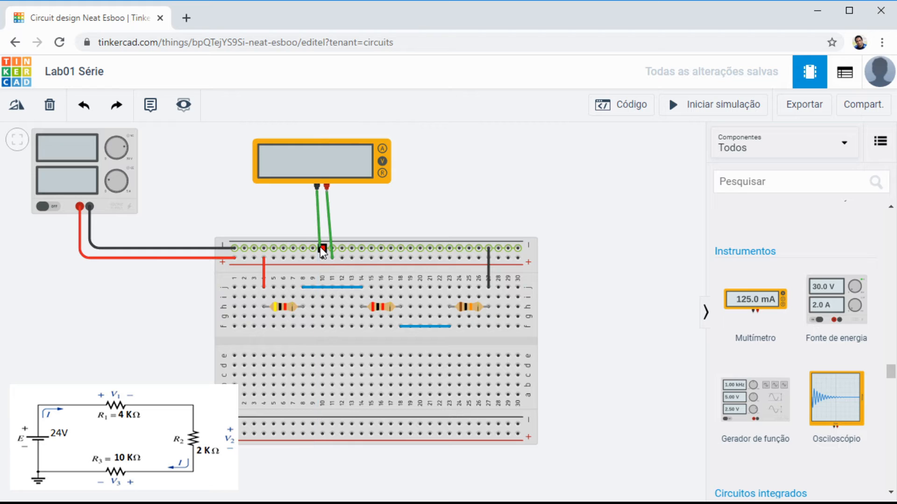
pyautogui.click(321, 247)
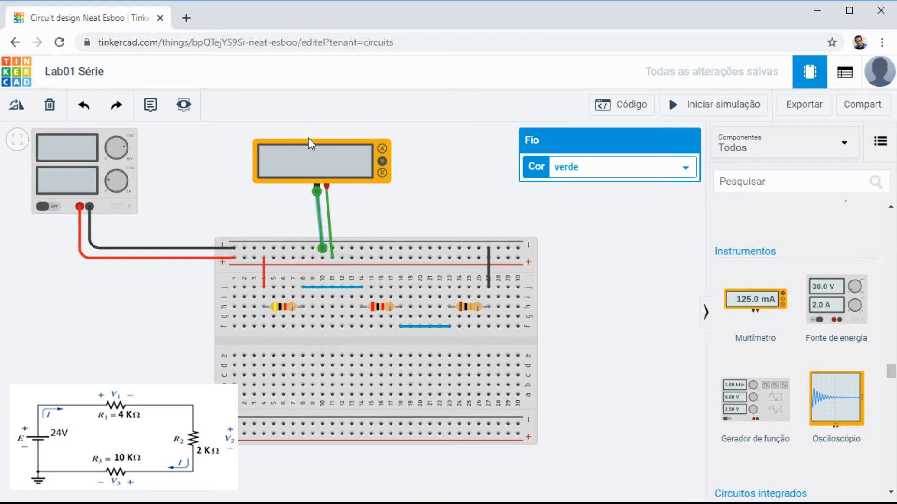
pyautogui.moveTo(313, 141); pyautogui.dragTo(318, 142)
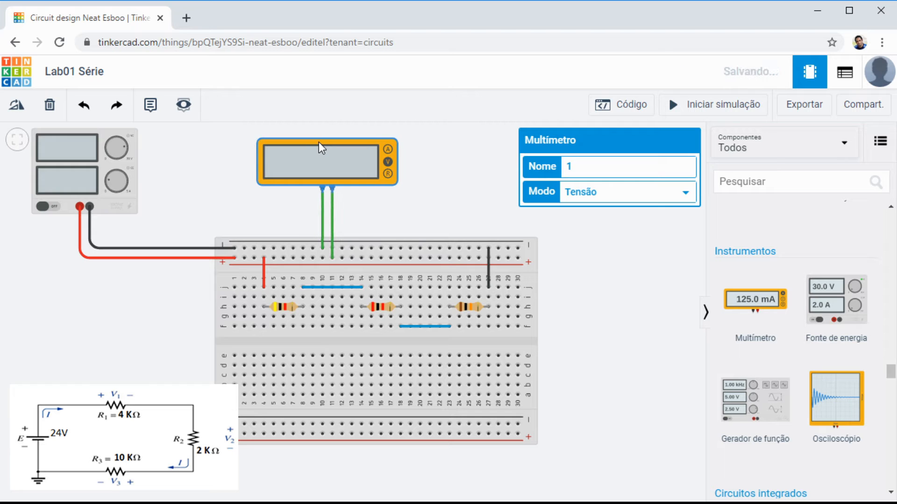
pyautogui.click(428, 218)
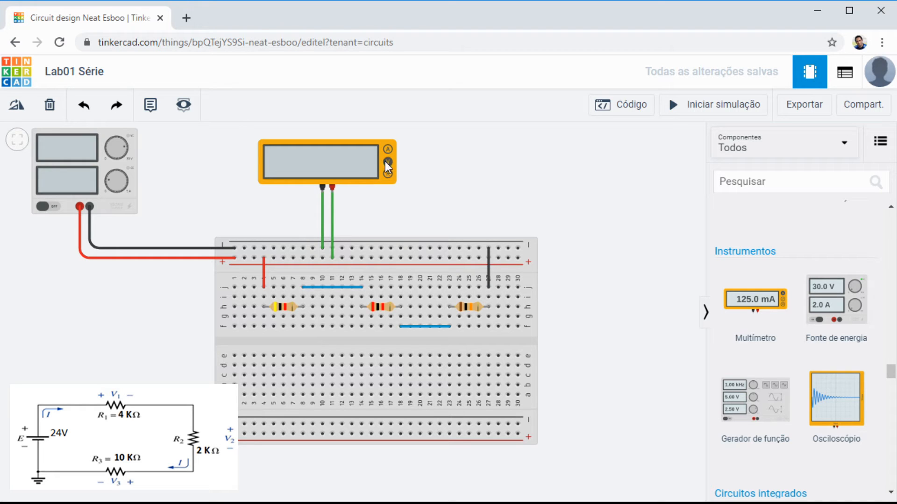
pyautogui.click(698, 111)
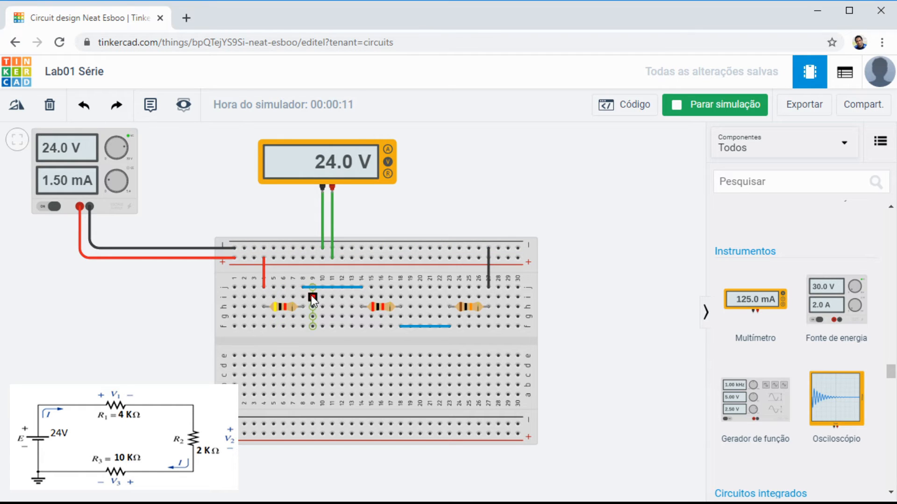
pyautogui.click(722, 108)
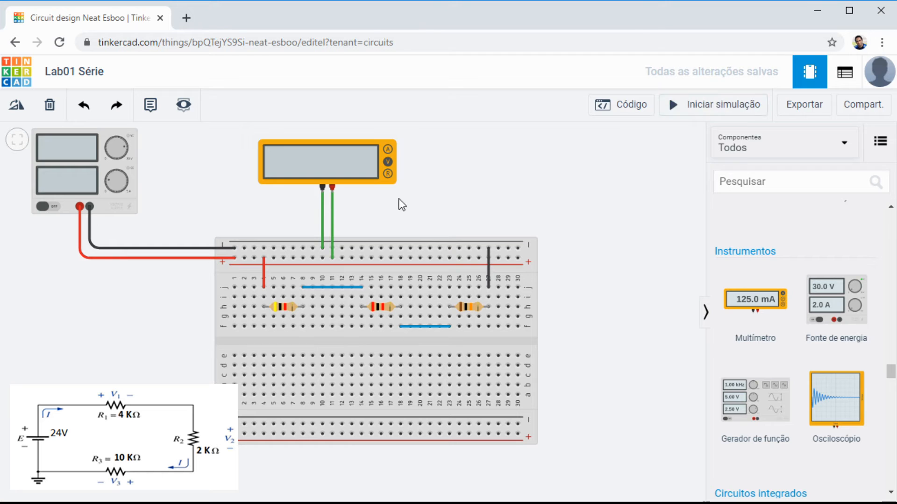
# Step: Delete both green wires connecting the multimeter to the breadboard's upper rails
pyautogui.click(333, 218)
pyautogui.press('Delete')
pyautogui.click(322, 220)
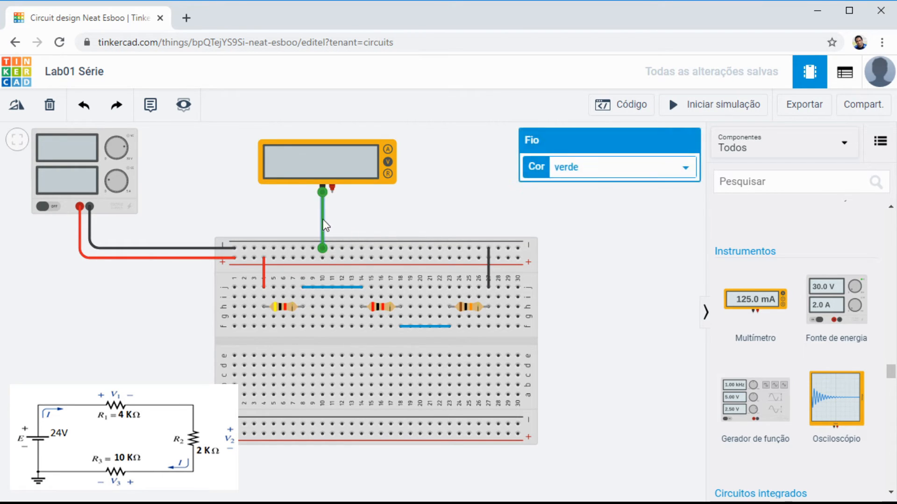
pyautogui.press('Delete')
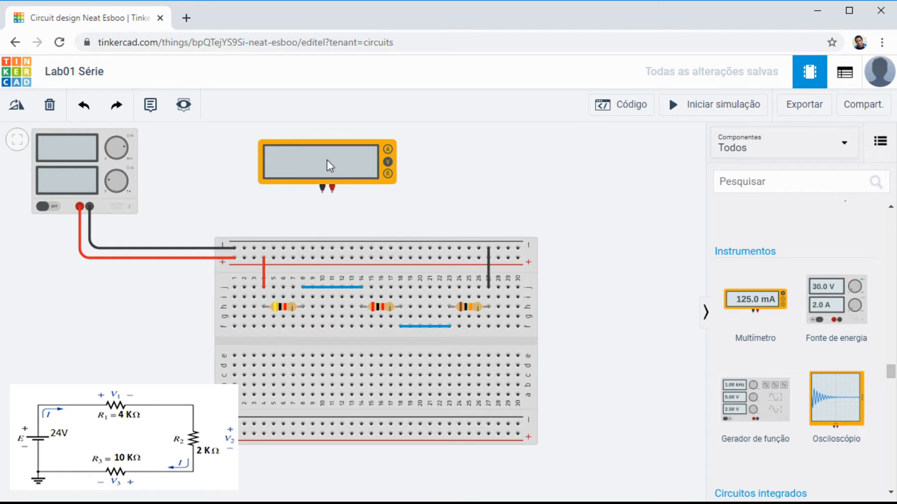
# Step: Move the multimeter closer to R1, then wire its negative terminal to hole i4 and its positive terminal to hole i8
pyautogui.moveTo(327, 159); pyautogui.dragTo(286, 162)
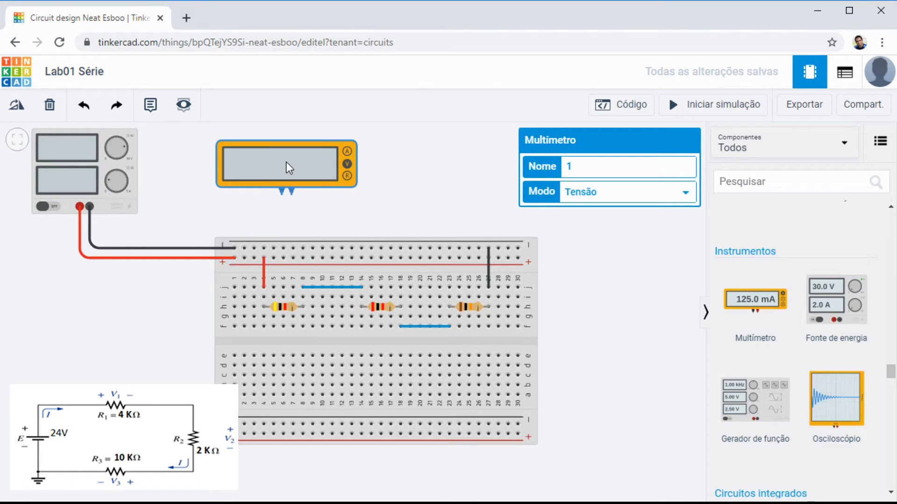
pyautogui.click(282, 195)
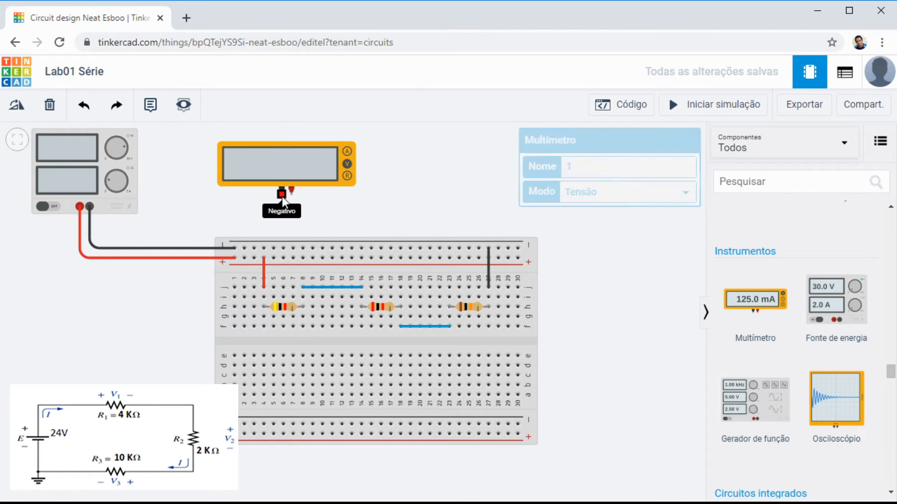
pyautogui.click(265, 298)
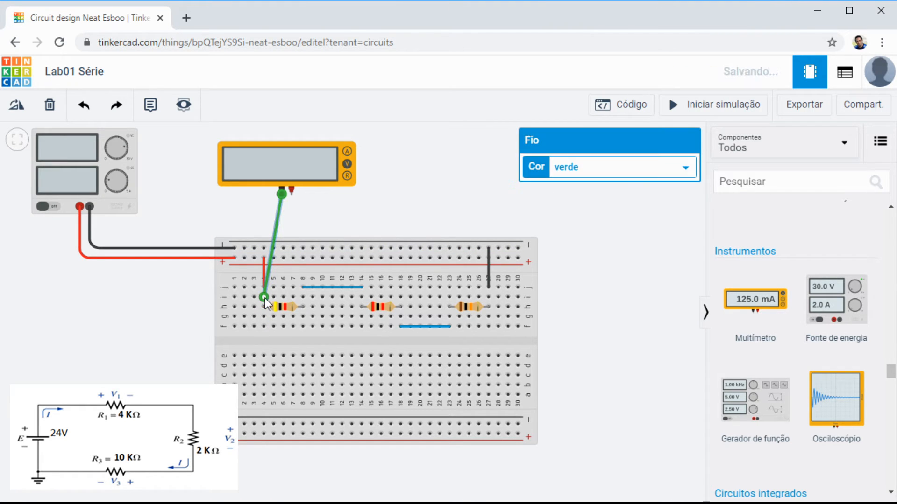
pyautogui.click(420, 205)
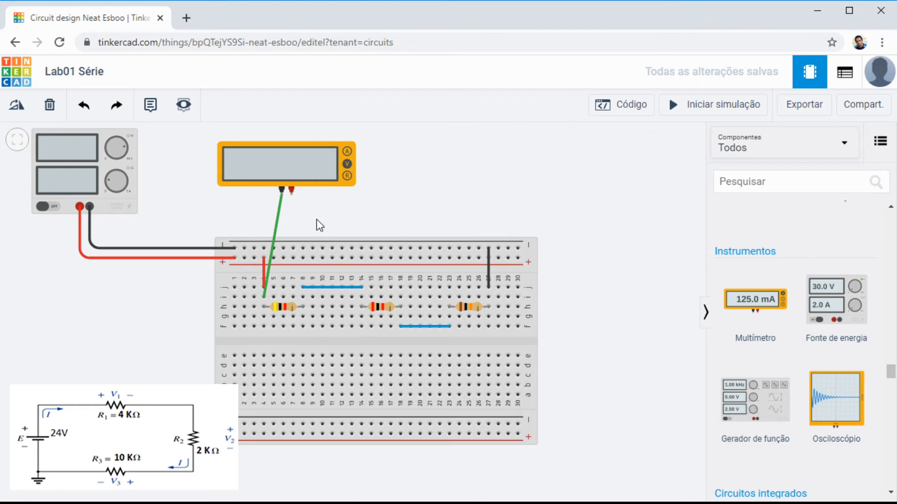
pyautogui.click(292, 195)
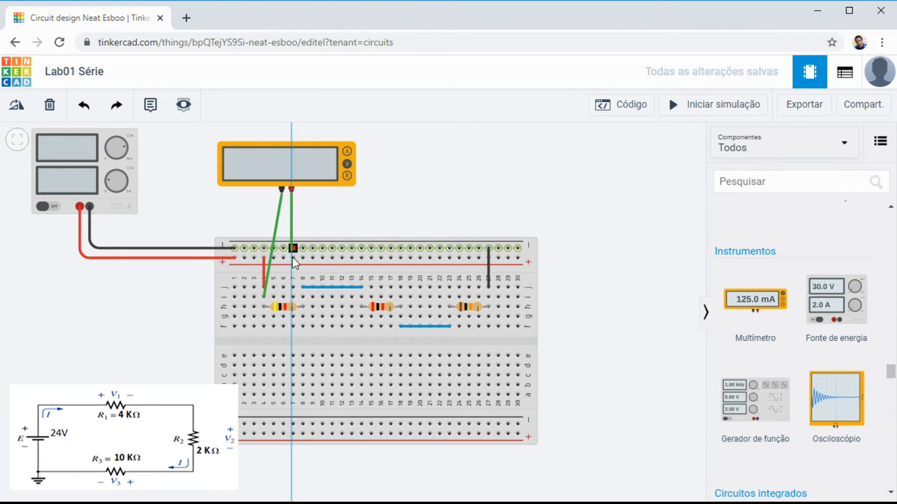
pyautogui.click(286, 288)
pyautogui.moveTo(293, 293); pyautogui.dragTo(303, 296)
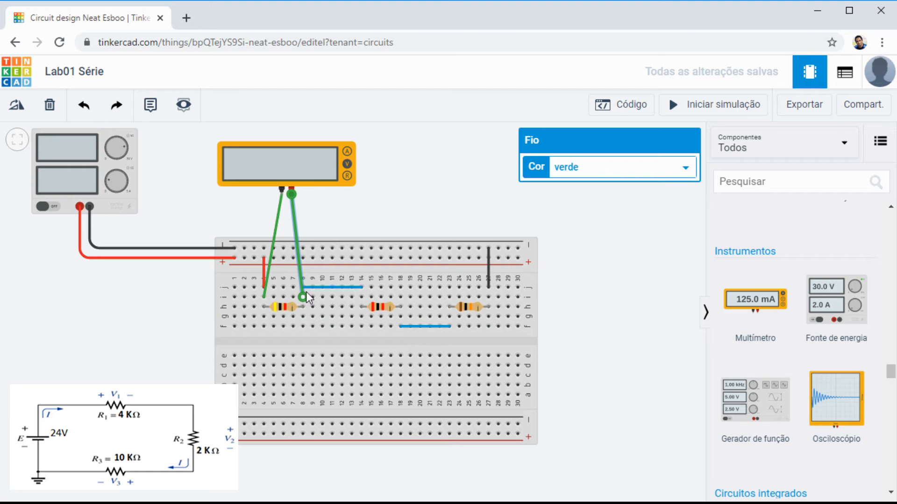
pyautogui.click(391, 196)
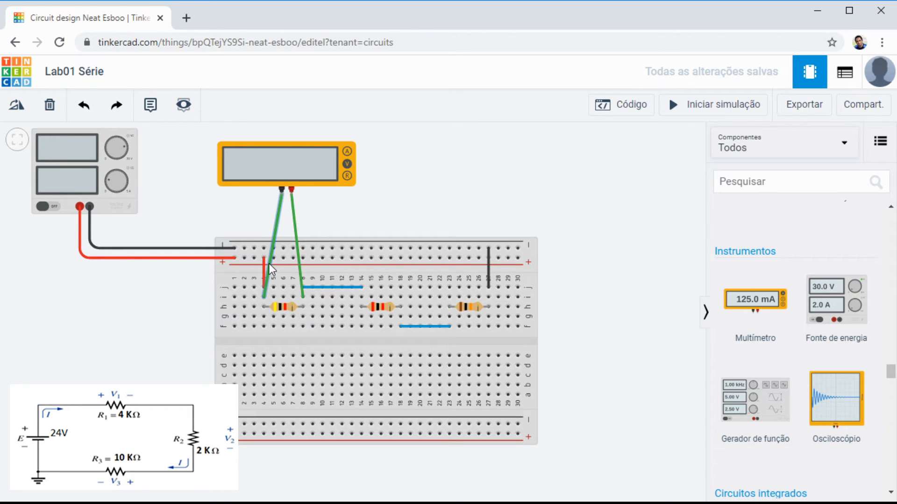
# Step: Measure the voltage across R1 in the simulation with the multimeter's negative terminal on the supply side
pyautogui.click(301, 294)
pyautogui.click(709, 110)
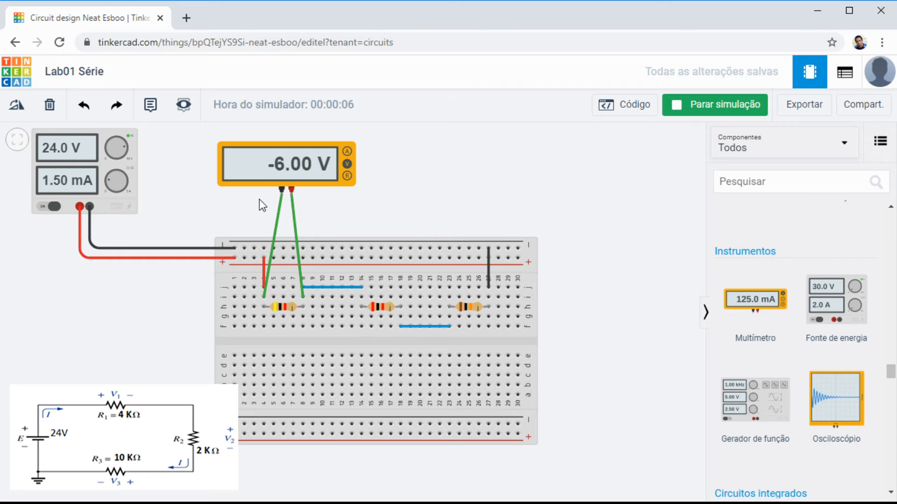
pyautogui.click(730, 109)
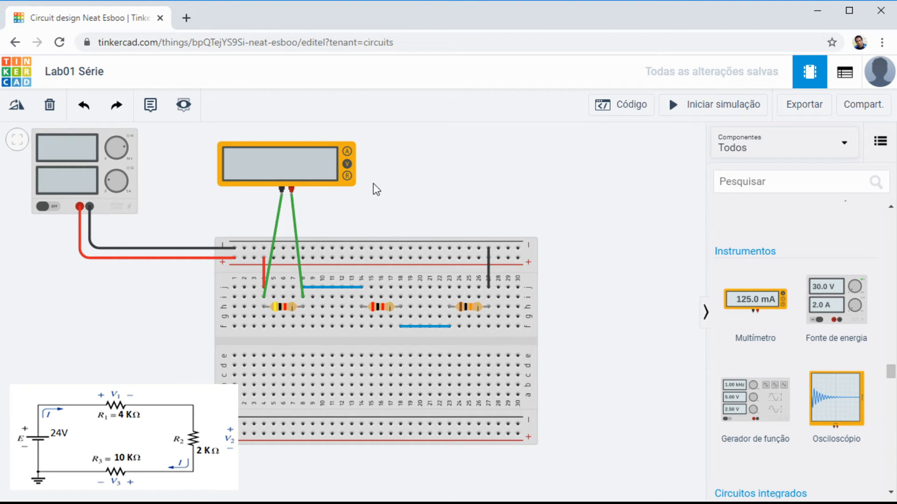
# Step: Delete both green wires connecting the multimeter to the ends of R1
pyautogui.click(296, 223)
pyautogui.press('Delete')
pyautogui.click(279, 226)
pyautogui.press('Delete')
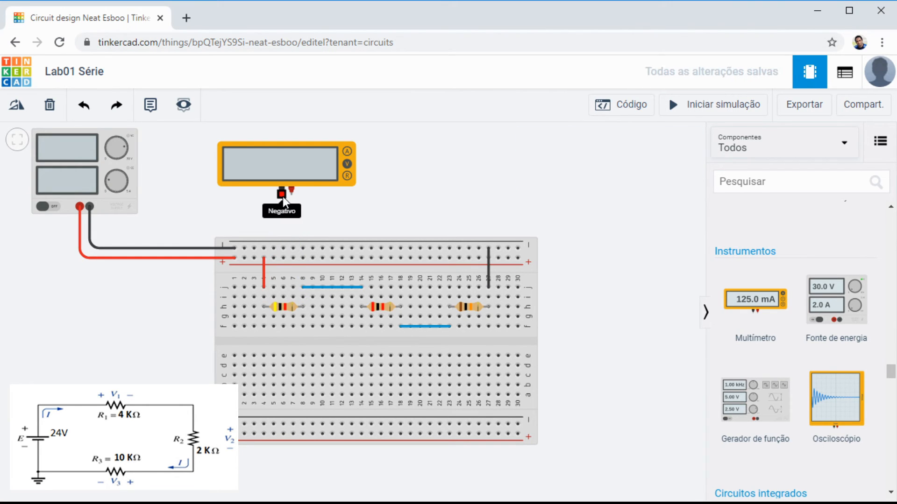
# Step: Rewire the multimeter across R1 with its negative terminal in hole i8 and its positive terminal in hole i4
pyautogui.click(282, 195)
pyautogui.click(303, 297)
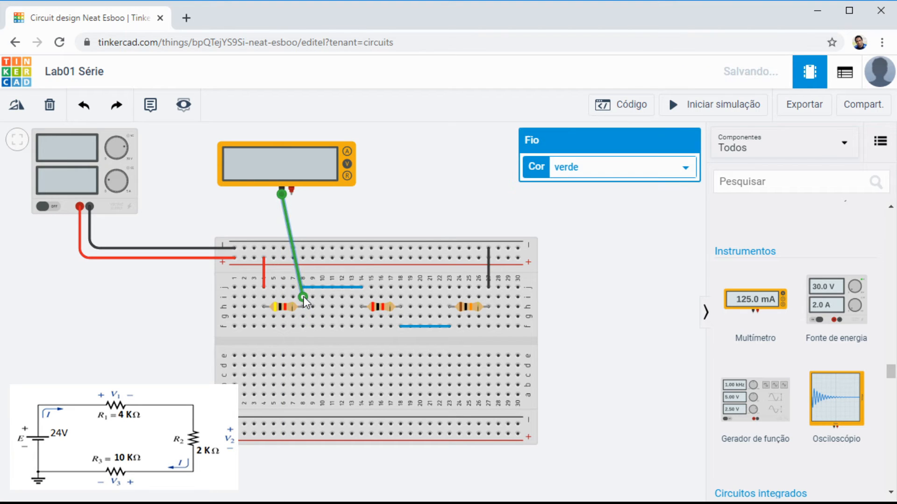
pyautogui.click(291, 190)
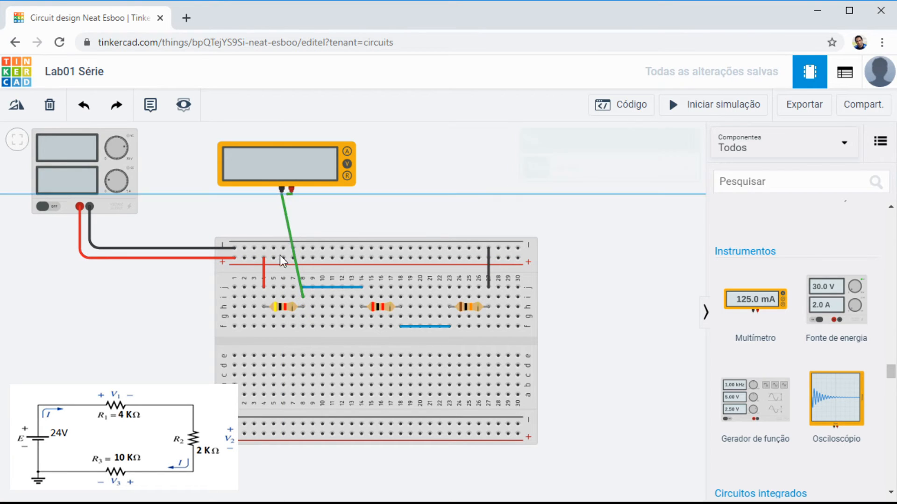
pyautogui.click(266, 298)
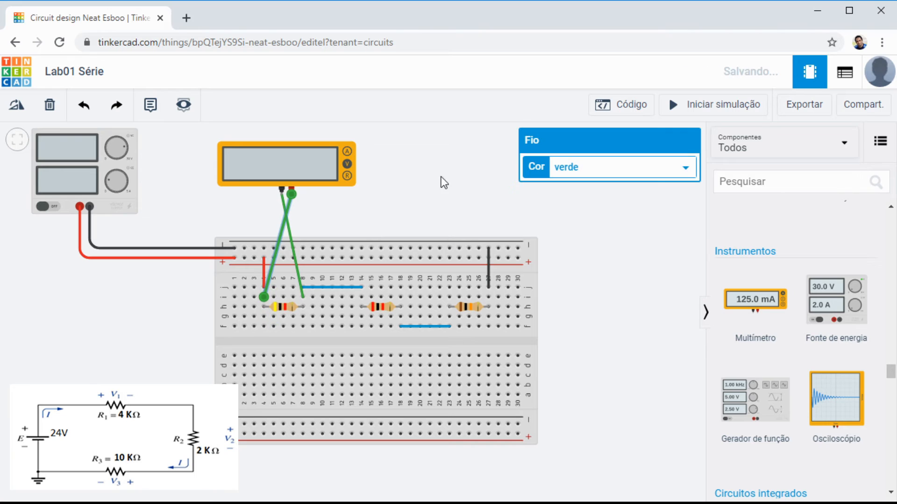
pyautogui.click(456, 166)
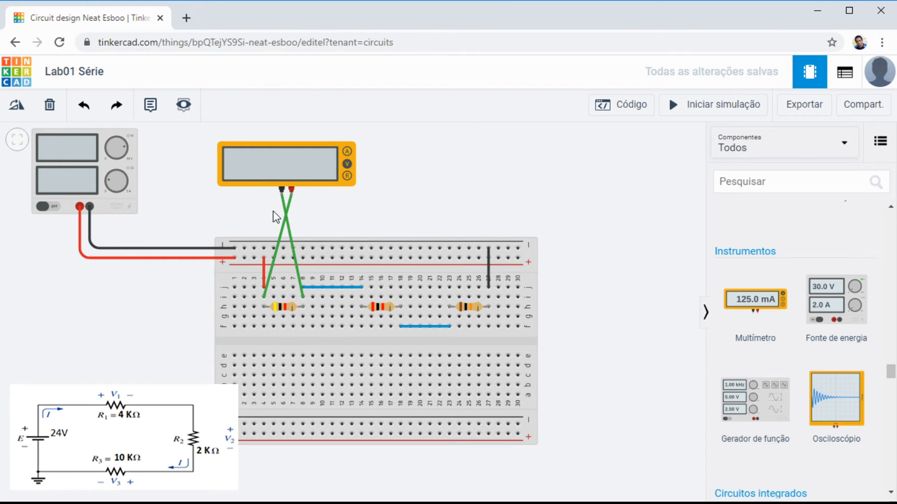
# Step: Color the multimeter's negative wire black (preto) and its positive wire red (vermelho)
pyautogui.click(287, 210)
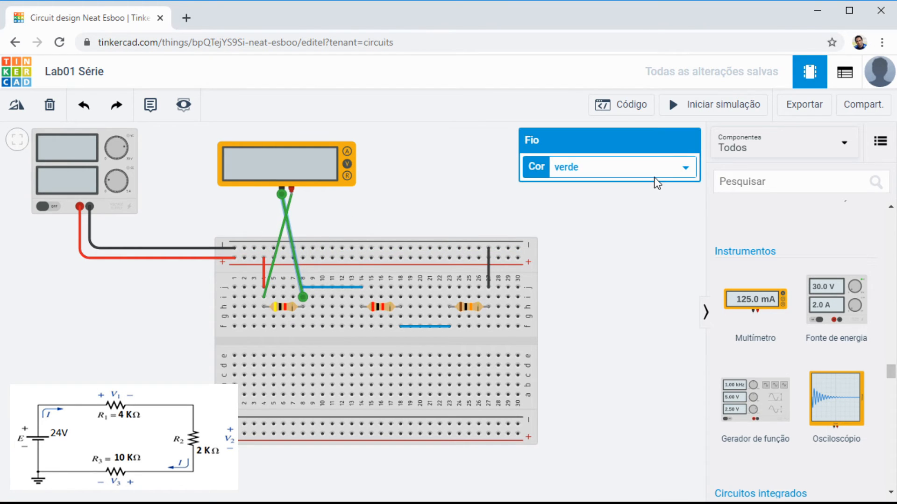
pyautogui.click(587, 184)
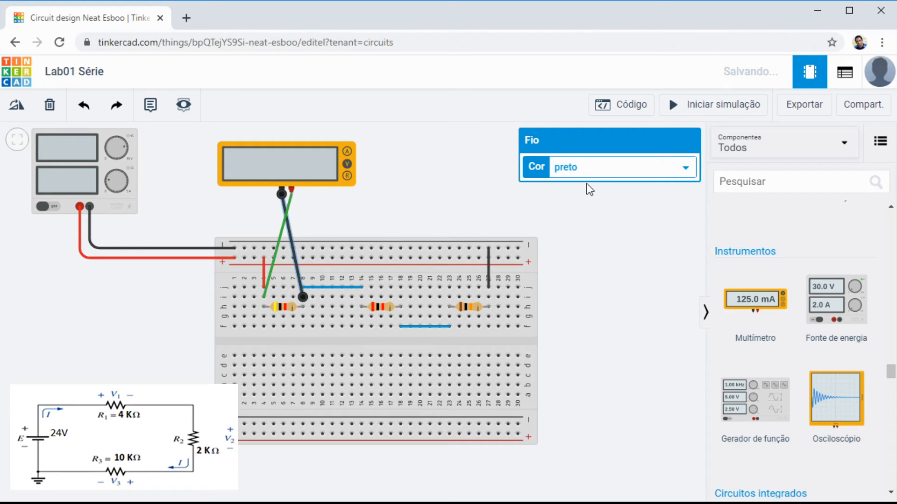
pyautogui.click(291, 202)
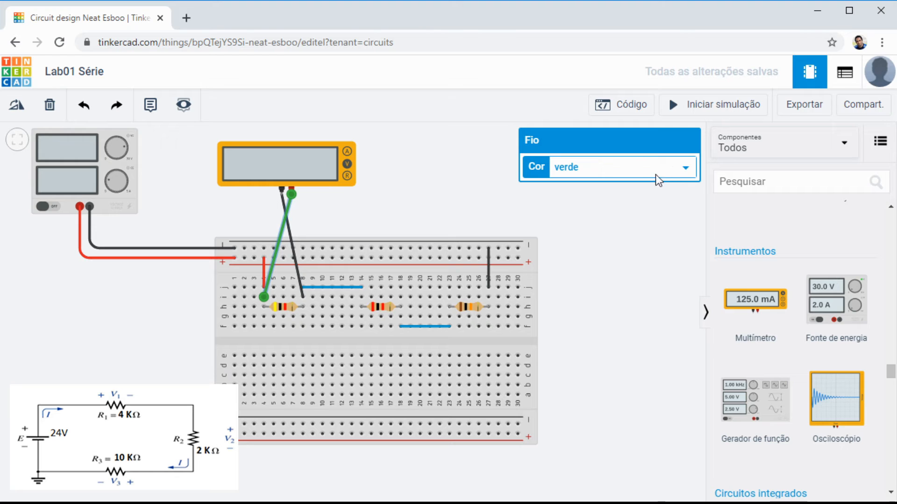
pyautogui.click(597, 197)
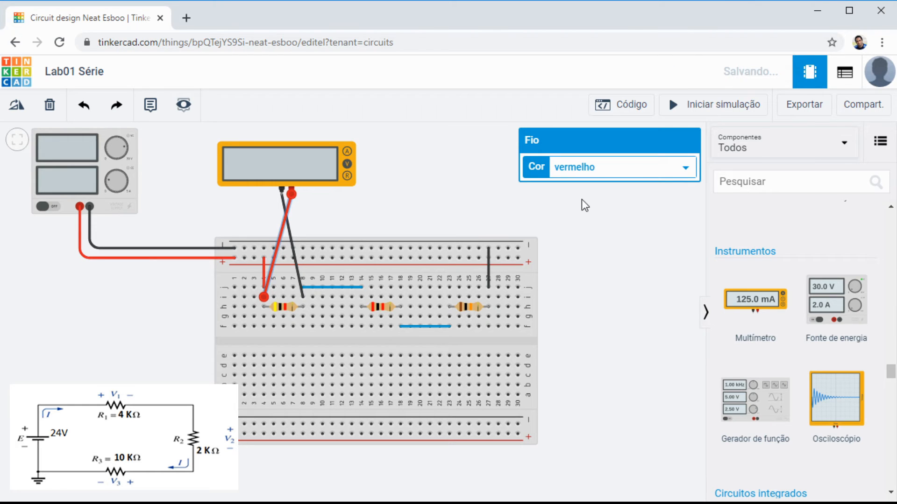
pyautogui.click(466, 190)
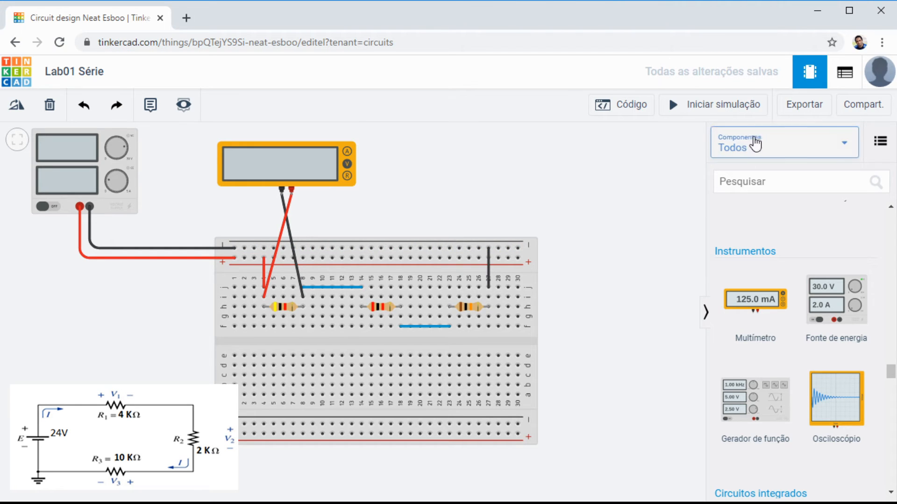
# Step: Measure the voltage across R1 in the simulation with the corrected multimeter polarity
pyautogui.click(711, 111)
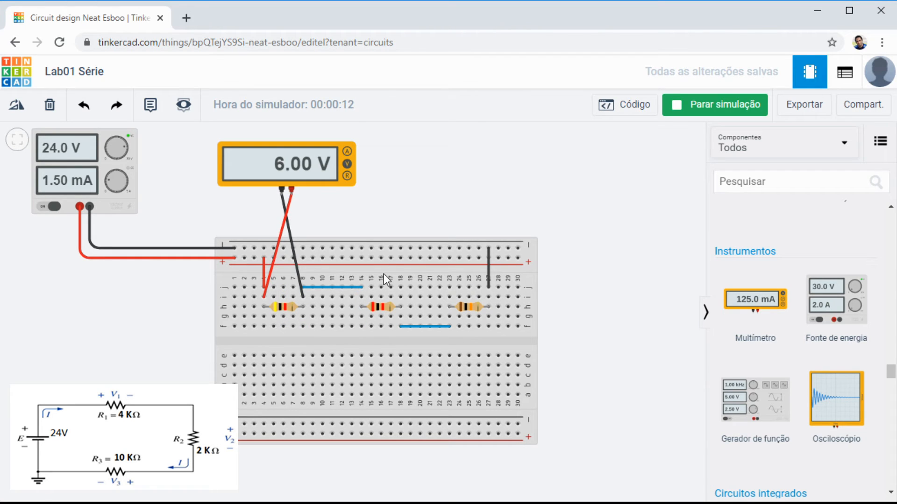
pyautogui.scroll(-2, 424, 274)
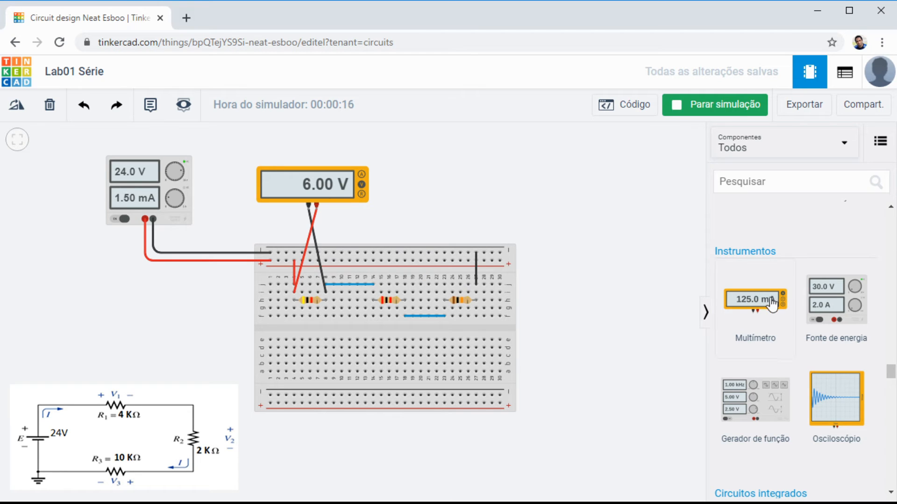
pyautogui.click(744, 108)
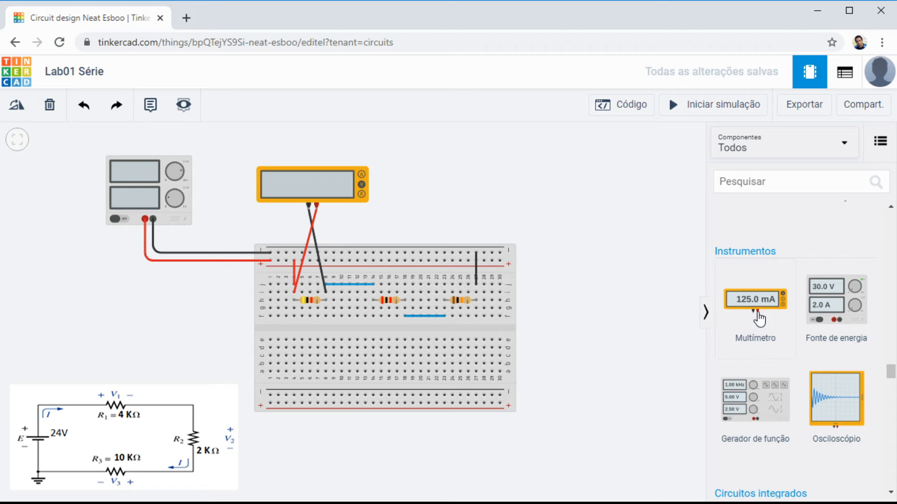
# Step: Place a second multimeter (Multímetro) above R2 and wire its positive terminal to hole i14 and its negative terminal to hole i18
pyautogui.moveTo(757, 315); pyautogui.dragTo(396, 170)
pyautogui.moveTo(582, 285); pyautogui.dragTo(576, 326)
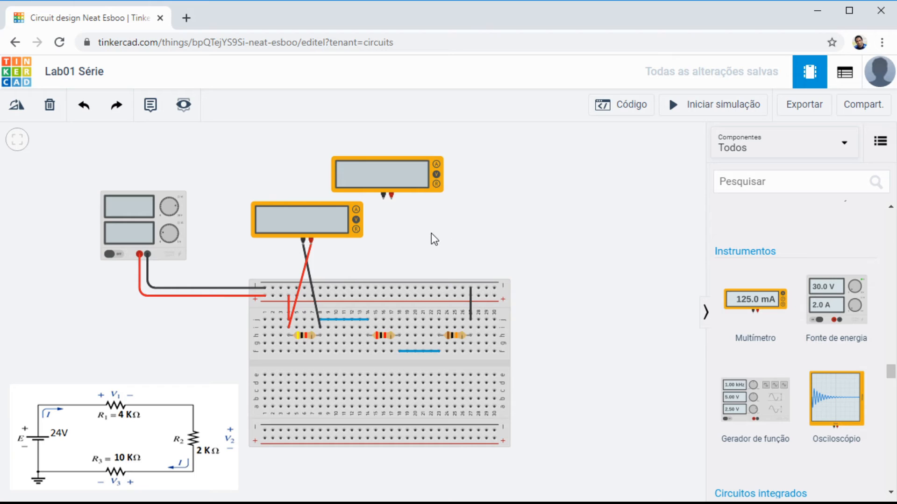
pyautogui.click(392, 199)
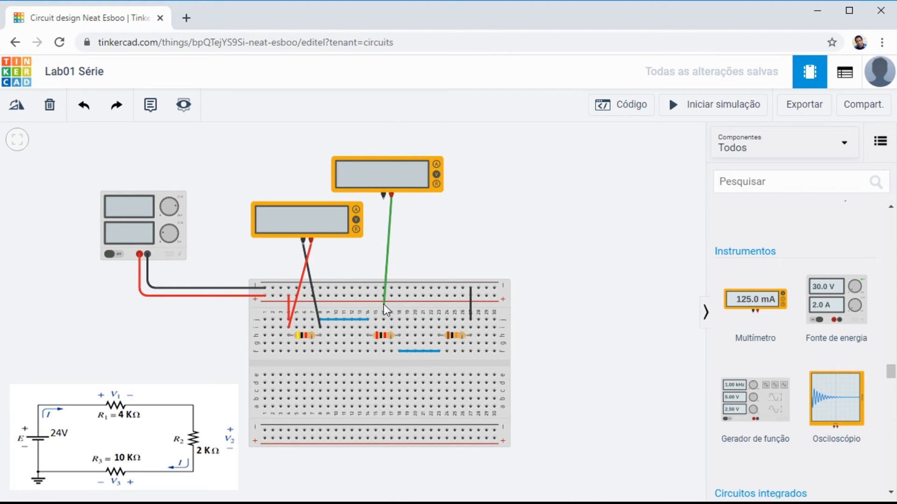
pyautogui.click(368, 328)
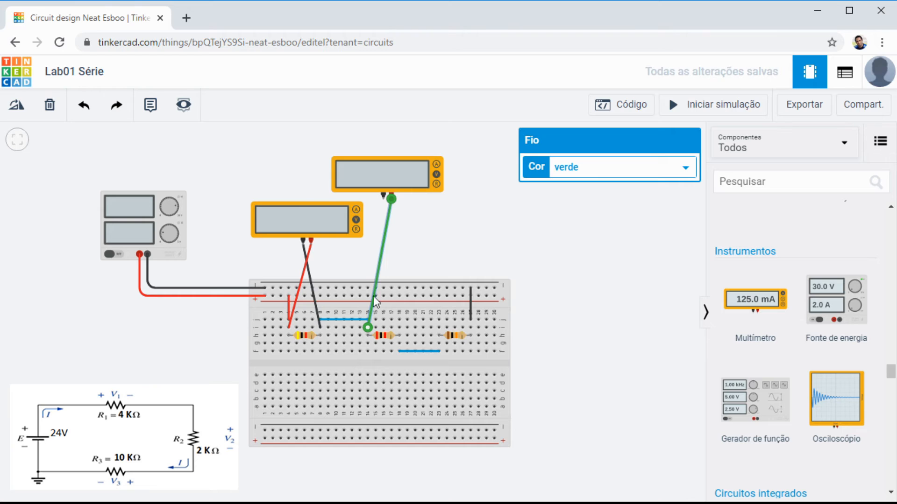
pyautogui.click(383, 199)
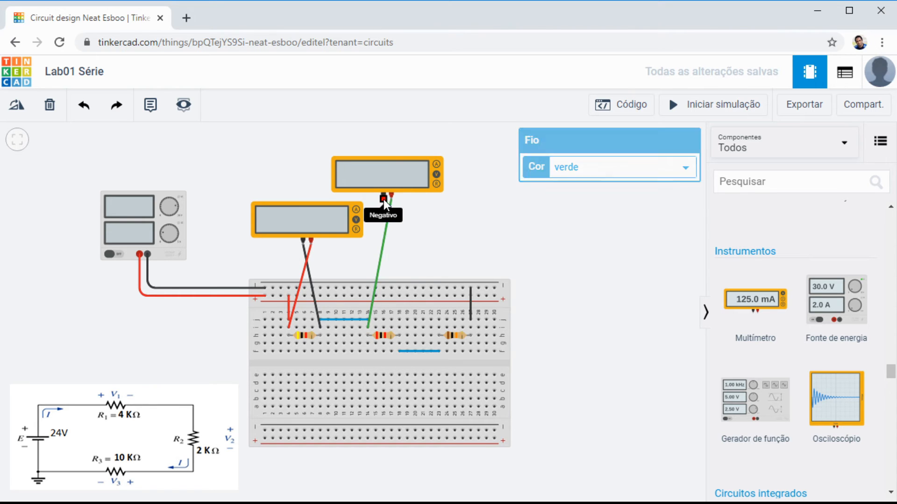
pyautogui.click(401, 327)
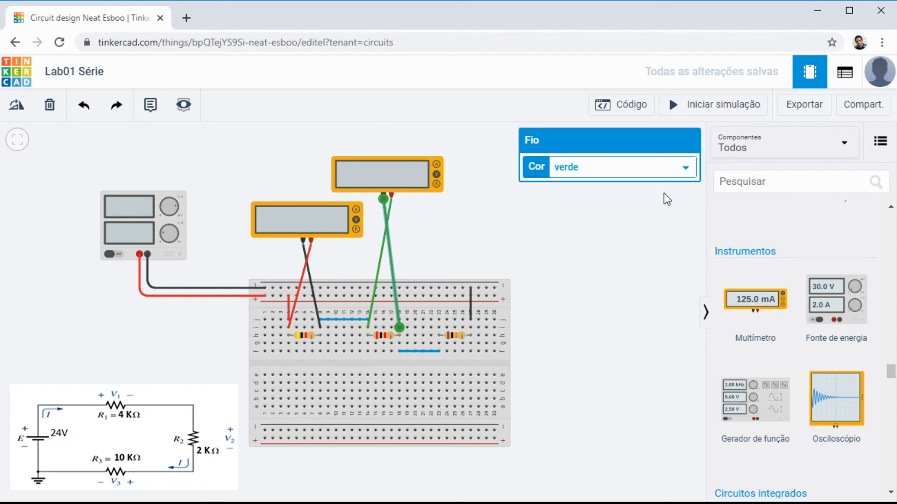
# Step: Color the second multimeter's negative wire red (vermelho) and its positive wire black (preto), and measure the voltage across R2 in the simulation
pyautogui.click(559, 203)
pyautogui.click(377, 265)
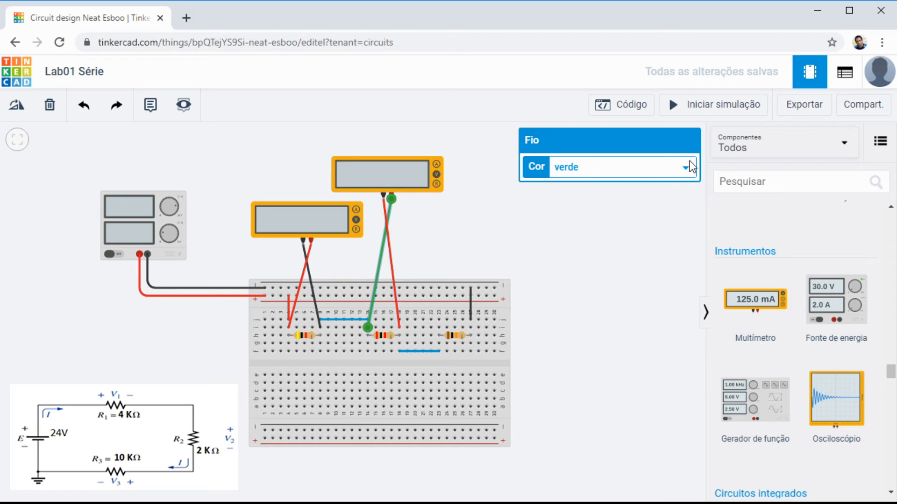
pyautogui.click(576, 187)
pyautogui.click(500, 207)
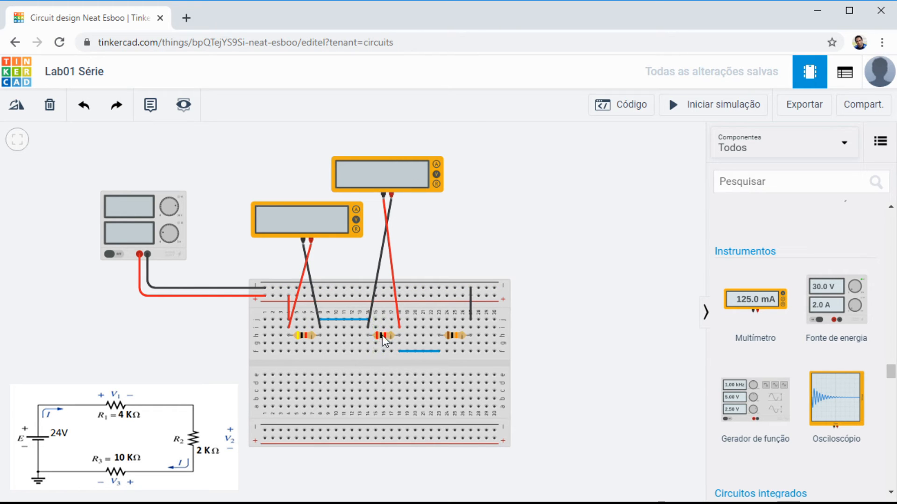
pyautogui.click(719, 110)
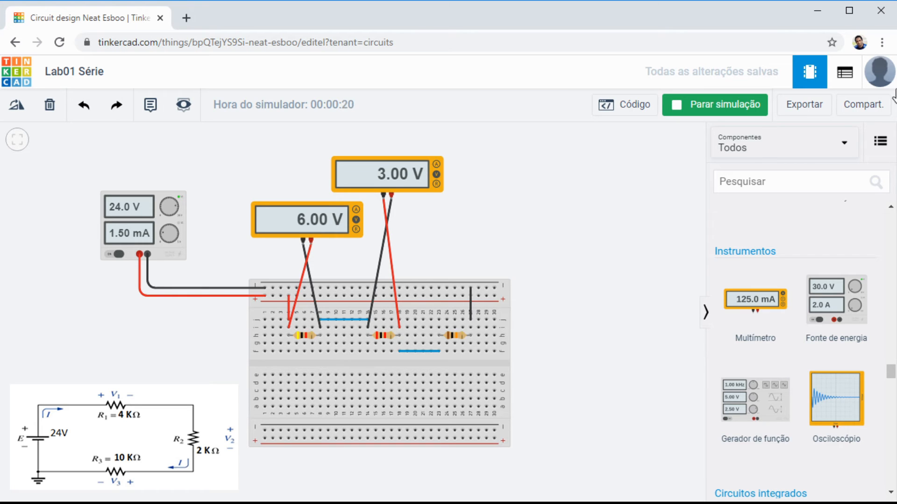
pyautogui.click(724, 108)
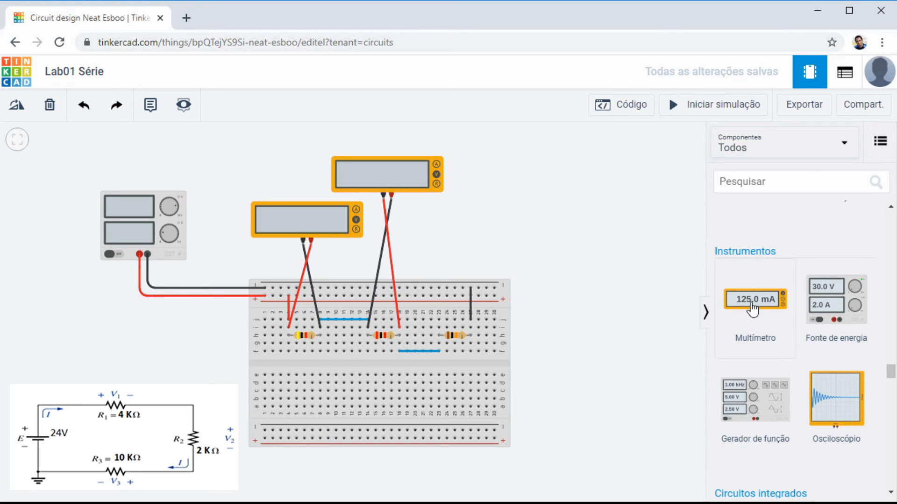
# Step: Place a third multimeter (Multímetro) above R3 and connect its positive terminal to hole i23 with a red (vermelho) wire
pyautogui.moveTo(755, 301); pyautogui.dragTo(459, 245)
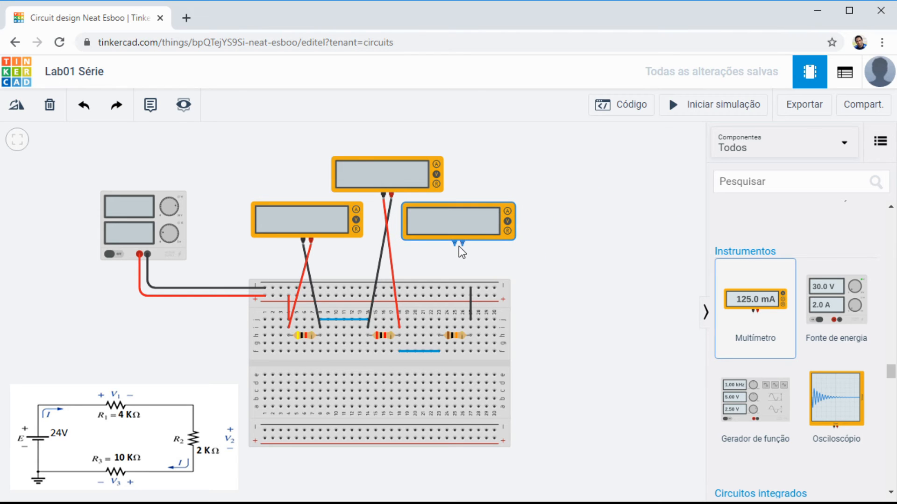
pyautogui.click(458, 246)
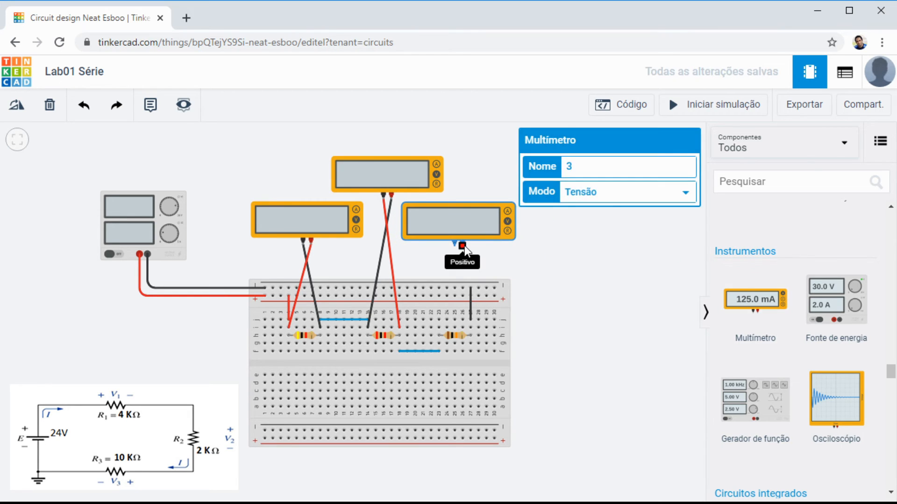
pyautogui.click(464, 246)
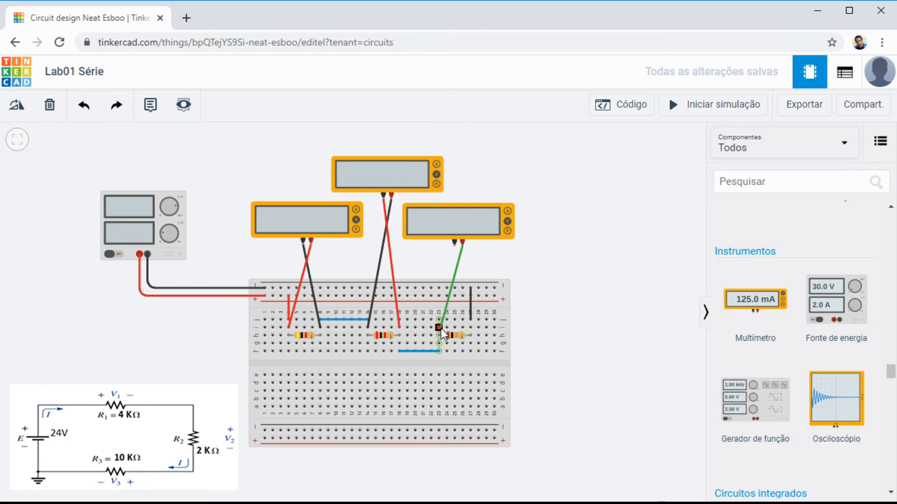
pyautogui.click(440, 328)
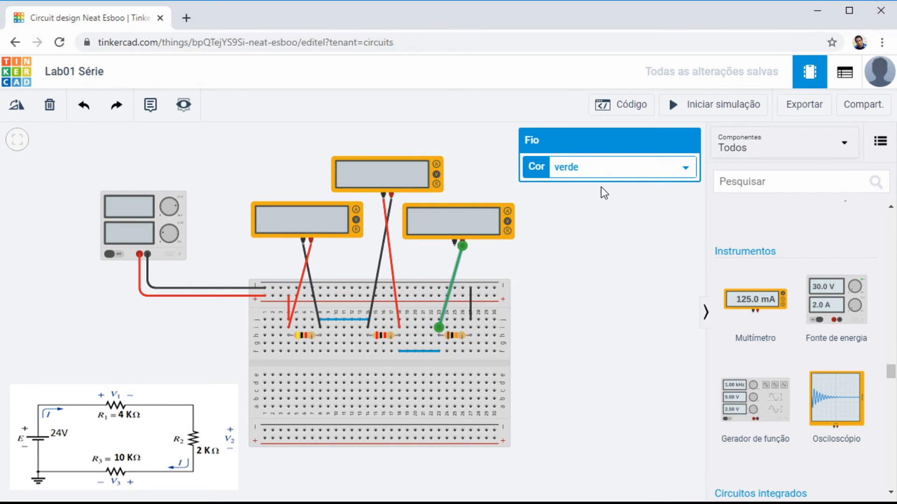
pyautogui.press('2')
# Step: Connect the third multimeter's negative terminal to hole i27 with a black (preto) wire and measure the three resistor voltages in the simulation
pyautogui.click(453, 246)
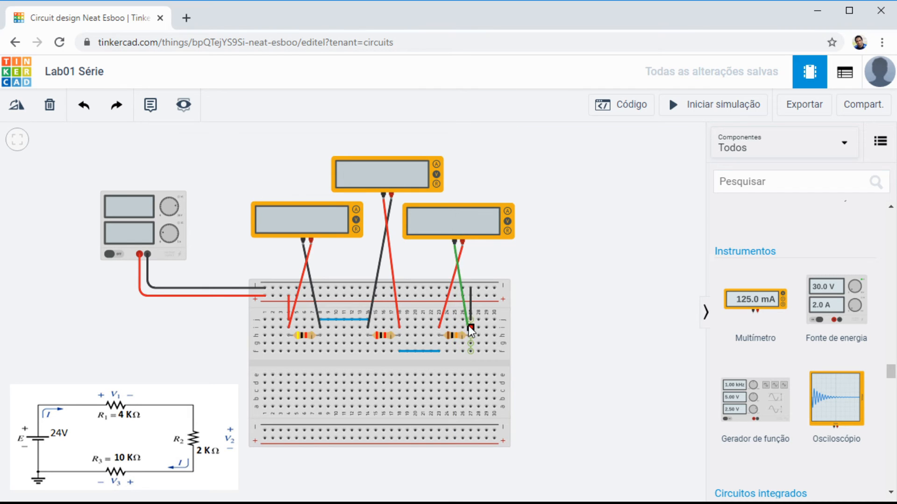
pyautogui.click(469, 326)
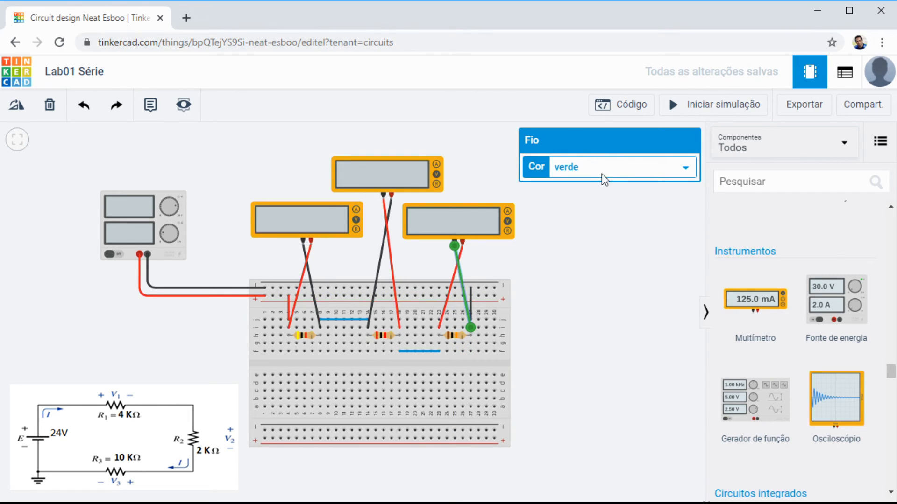
pyautogui.press('0')
pyautogui.click(574, 232)
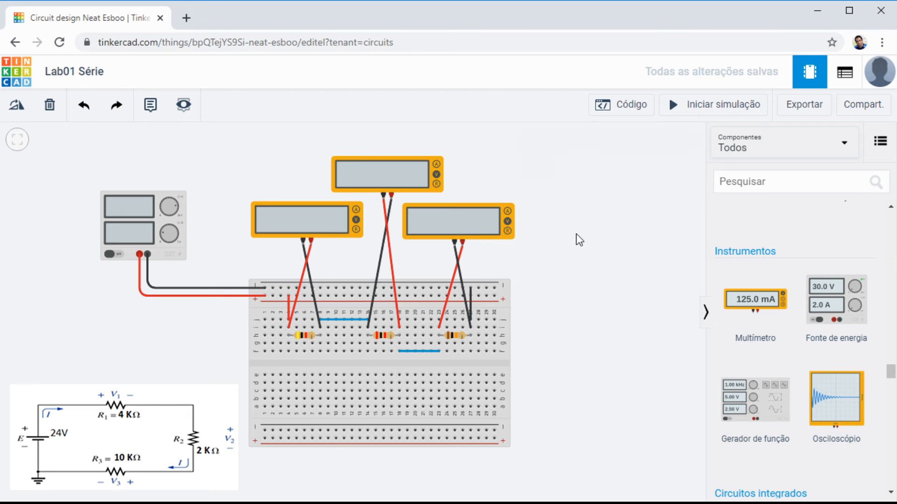
pyautogui.click(709, 110)
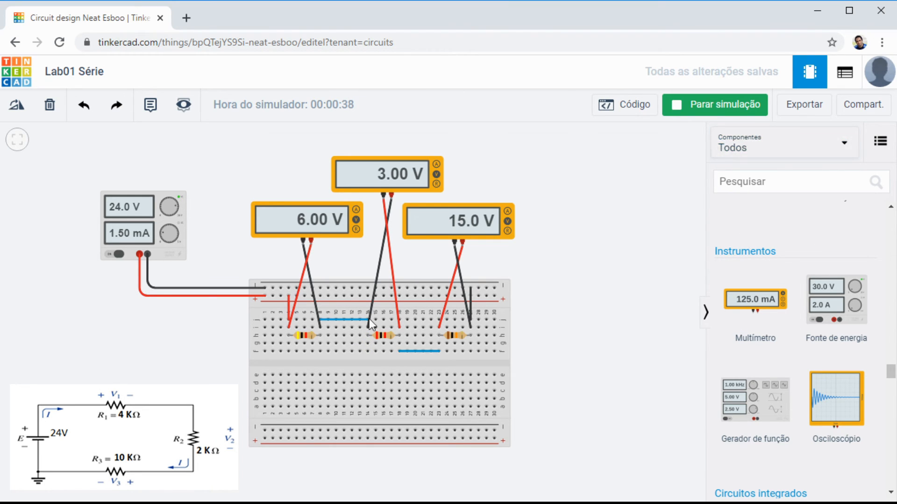
pyautogui.click(709, 112)
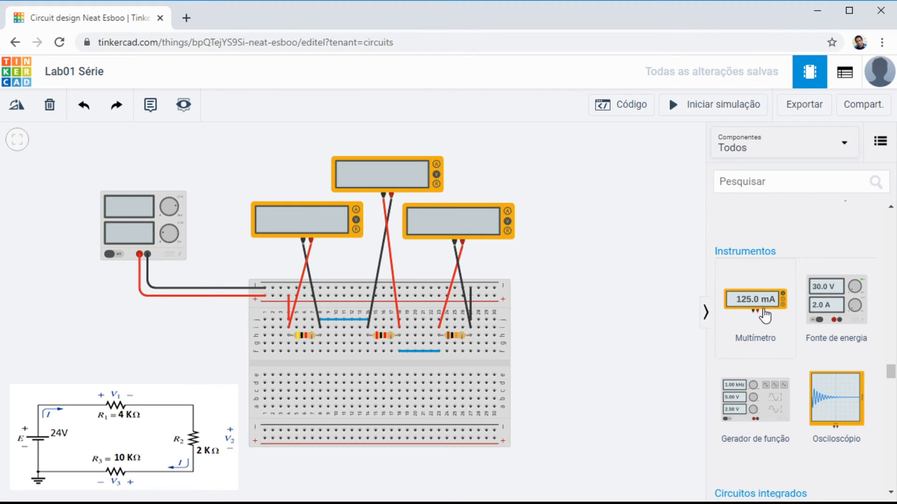
# Step: Place a fourth multimeter (Multímetro) at the breadboard's lower edge and set its mode to current (A)
pyautogui.moveTo(761, 310); pyautogui.dragTo(346, 472)
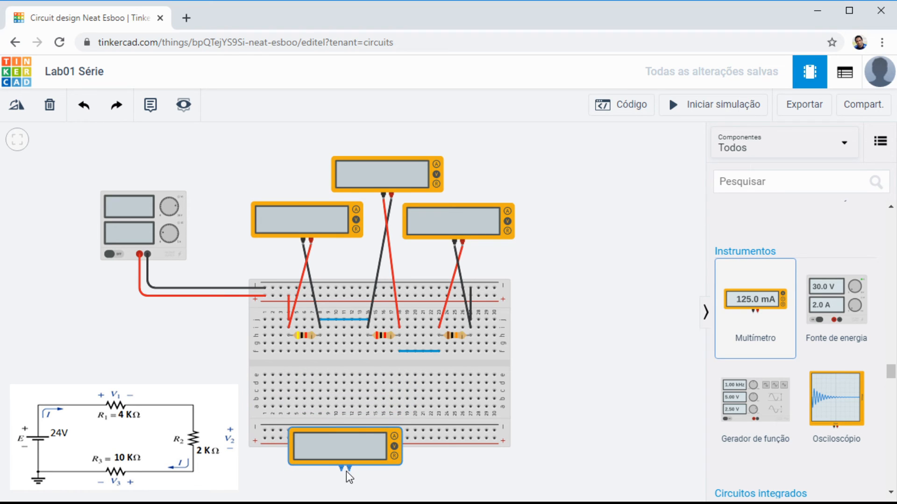
pyautogui.click(456, 472)
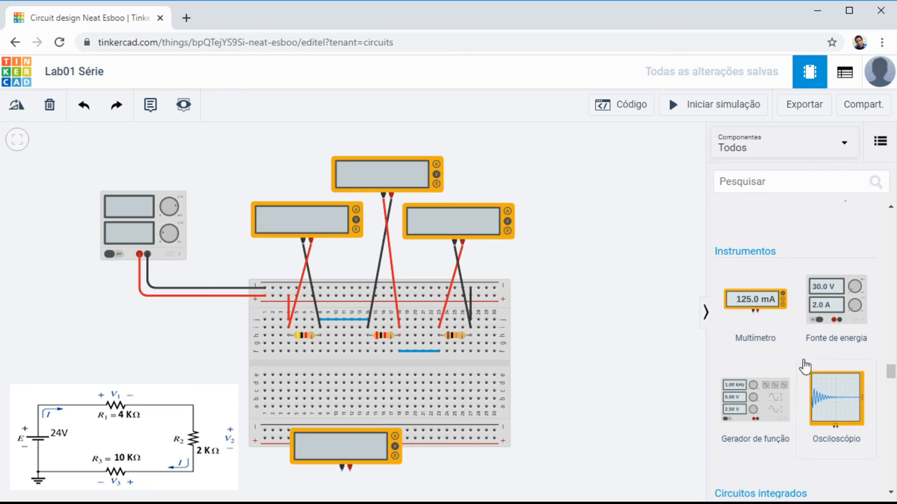
pyautogui.scroll(-1, 572, 279)
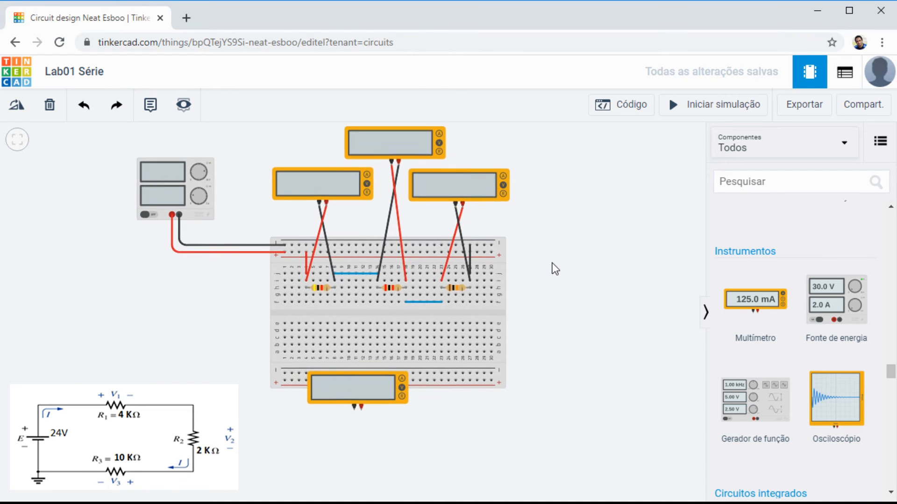
pyautogui.click(332, 401)
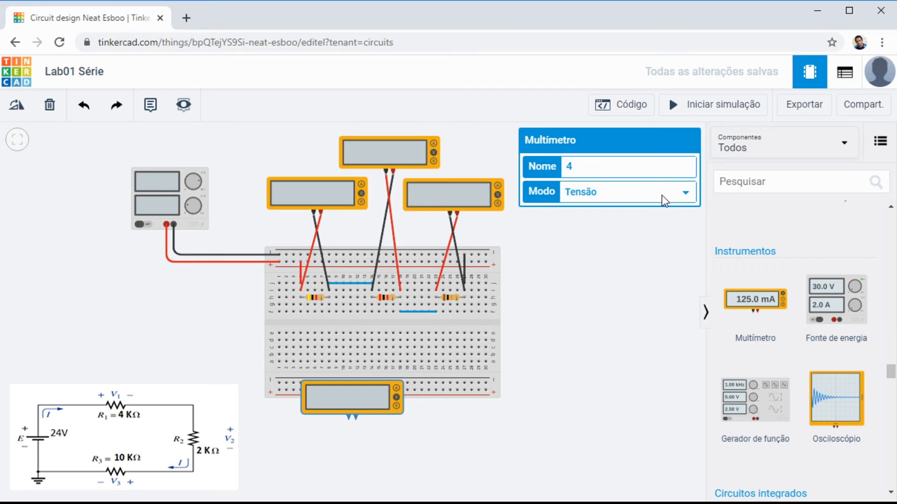
pyautogui.click(610, 209)
pyautogui.click(571, 363)
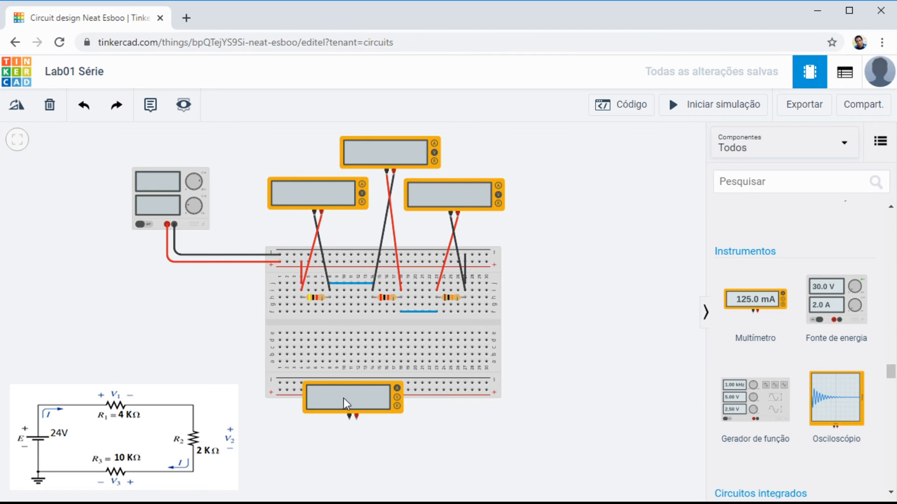
# Step: Delete the blue wire joining R1 and R2 and check the open circuit's readings in the simulation
pyautogui.click(351, 283)
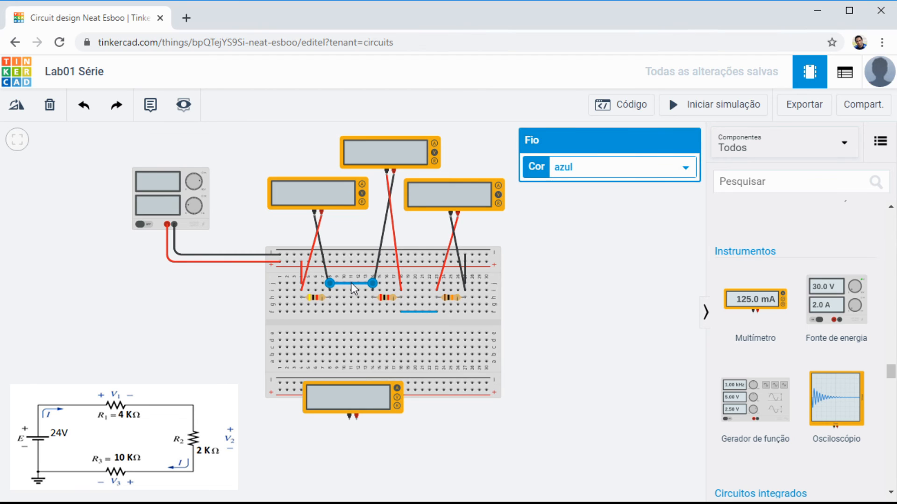
pyautogui.press('Delete')
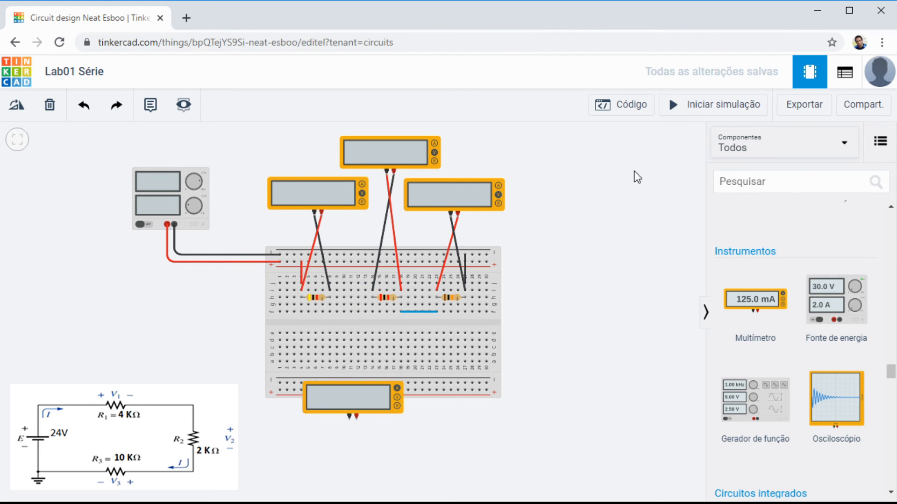
pyautogui.click(704, 106)
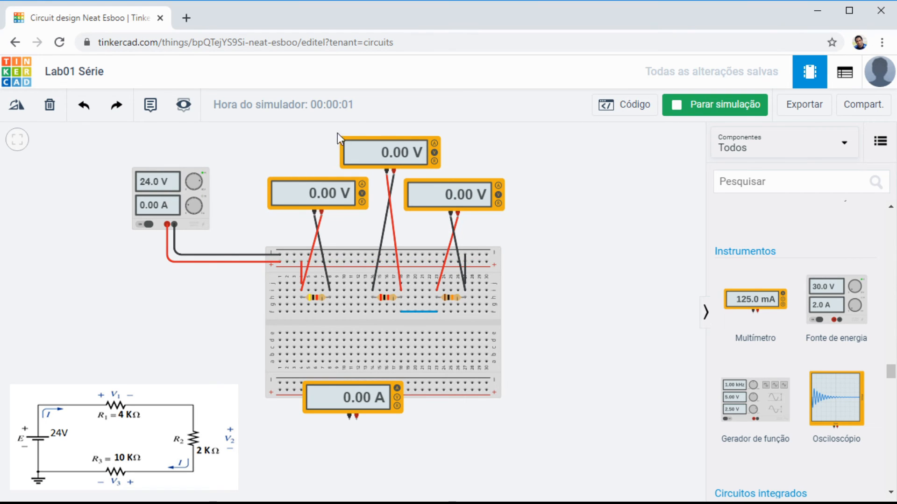
pyautogui.click(727, 103)
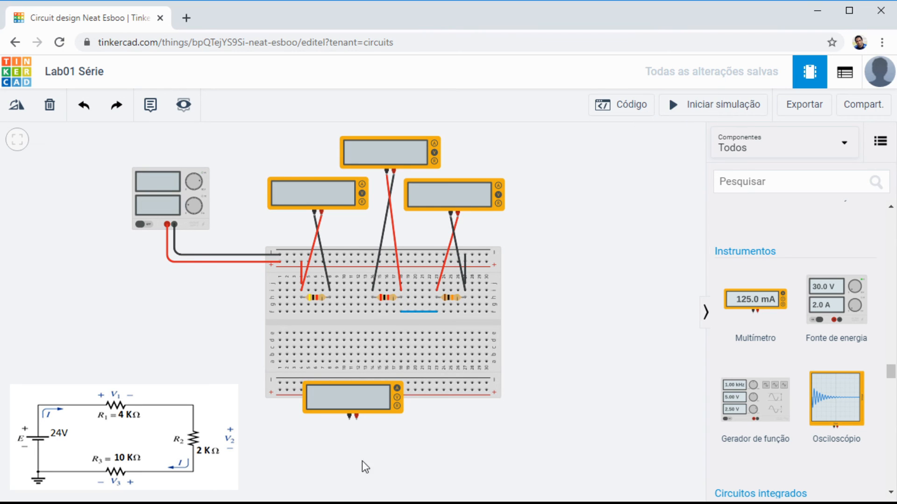
# Step: Wire the ammeter's positive terminal to hole g8 in red (vermelho) and its negative terminal to hole g14 in black (preto)
pyautogui.click(356, 420)
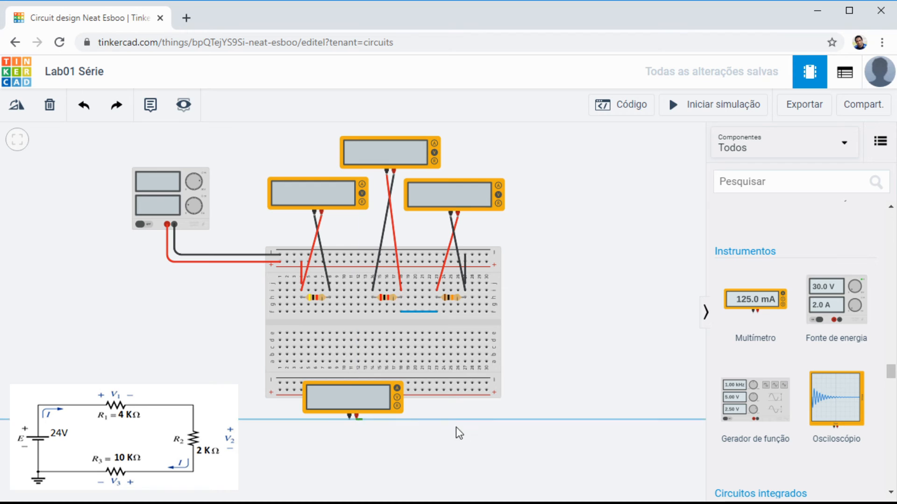
pyautogui.click(329, 305)
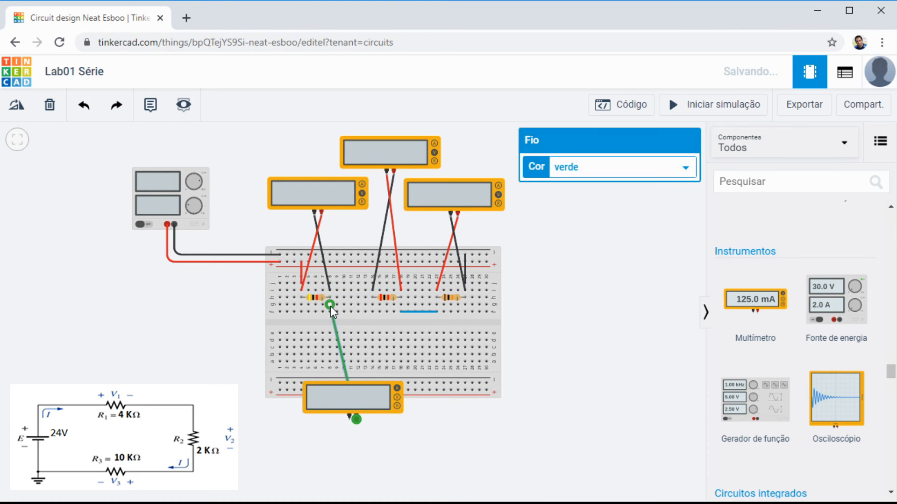
pyautogui.click(349, 418)
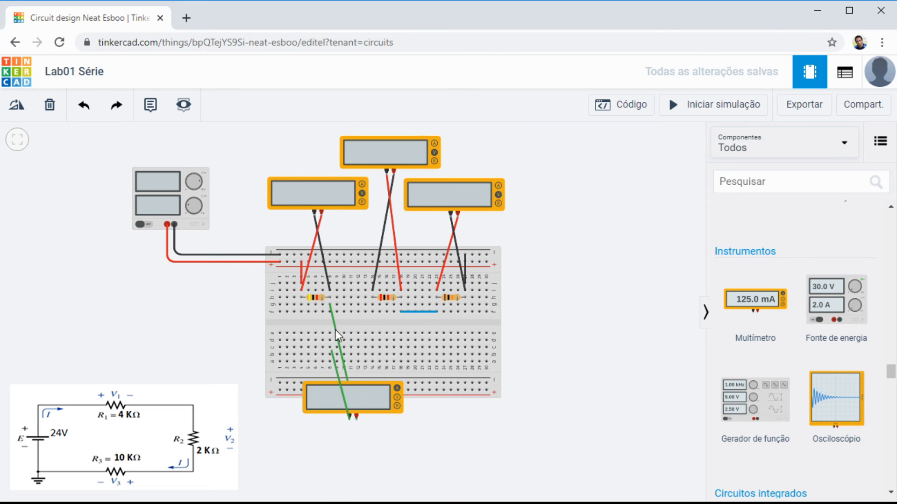
pyautogui.click(372, 305)
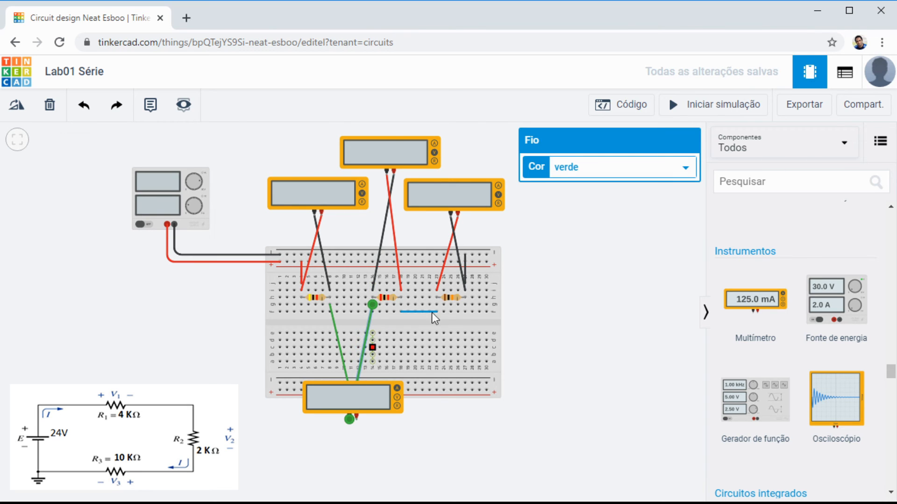
pyautogui.click(604, 185)
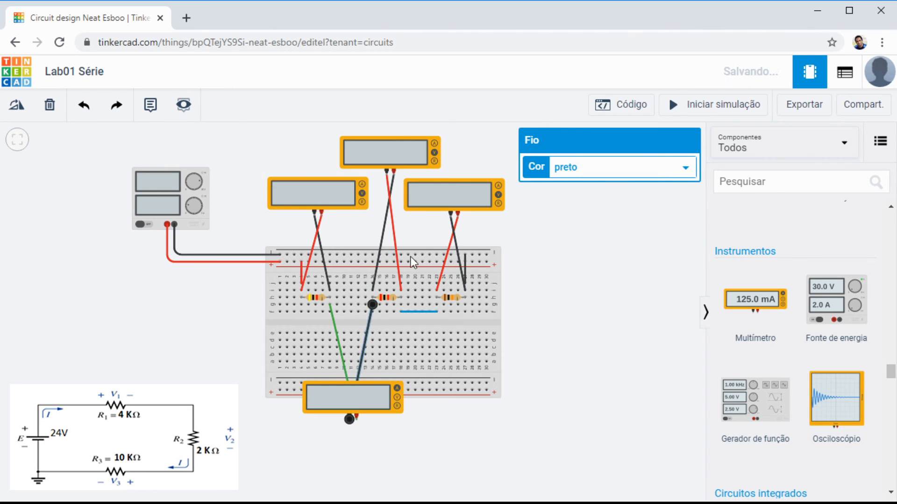
pyautogui.click(338, 340)
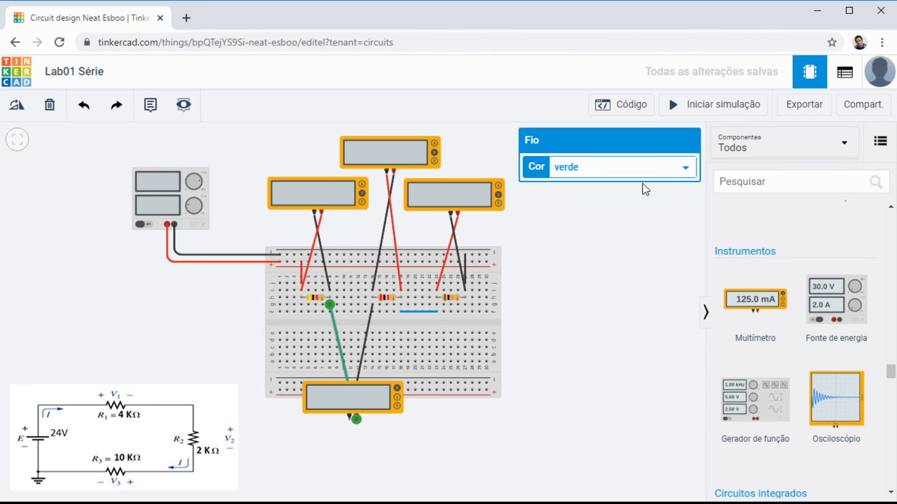
pyautogui.click(604, 197)
# Step: Shift the ammeter slightly down and bend its red wire to run straight down column 8 and around below the meter
pyautogui.moveTo(349, 402)
pyautogui.mouseDown()
pyautogui.moveTo(354, 382)
pyautogui.moveTo(354, 414)
pyautogui.mouseUp()
pyautogui.click(341, 345)
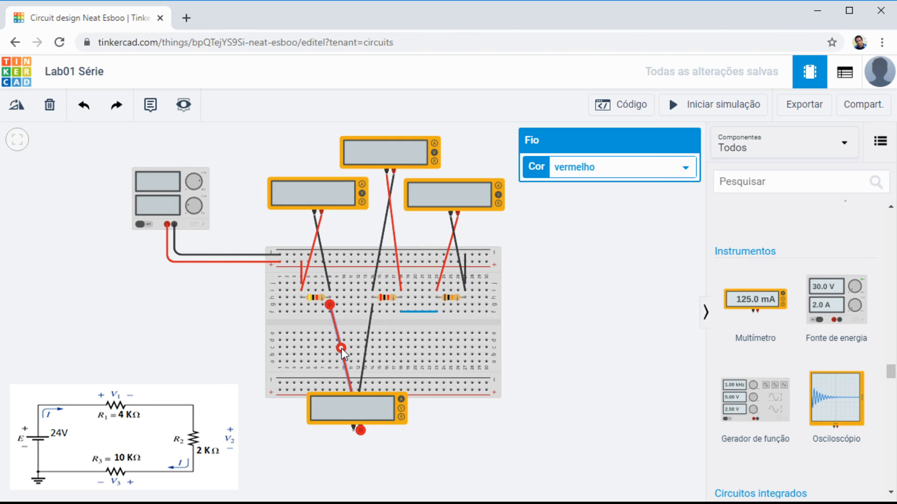
pyautogui.moveTo(341, 349); pyautogui.dragTo(232, 318)
pyautogui.moveTo(248, 354); pyautogui.dragTo(329, 457)
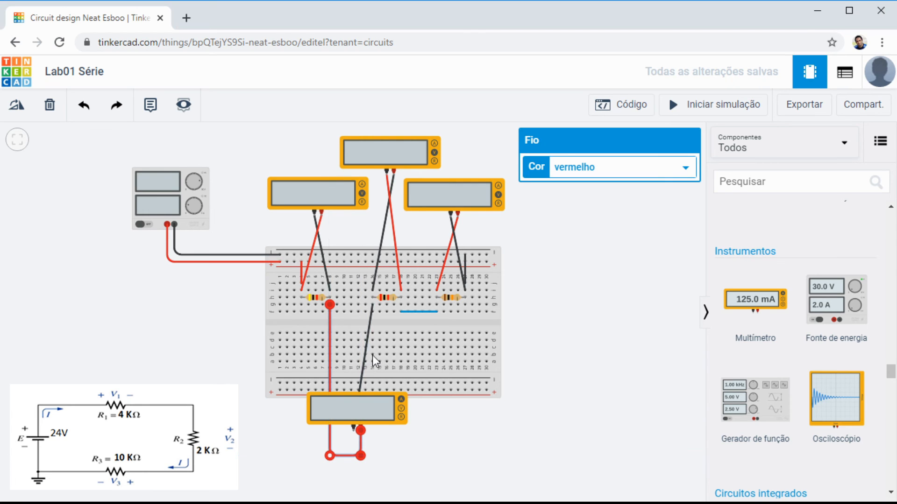
pyautogui.click(368, 346)
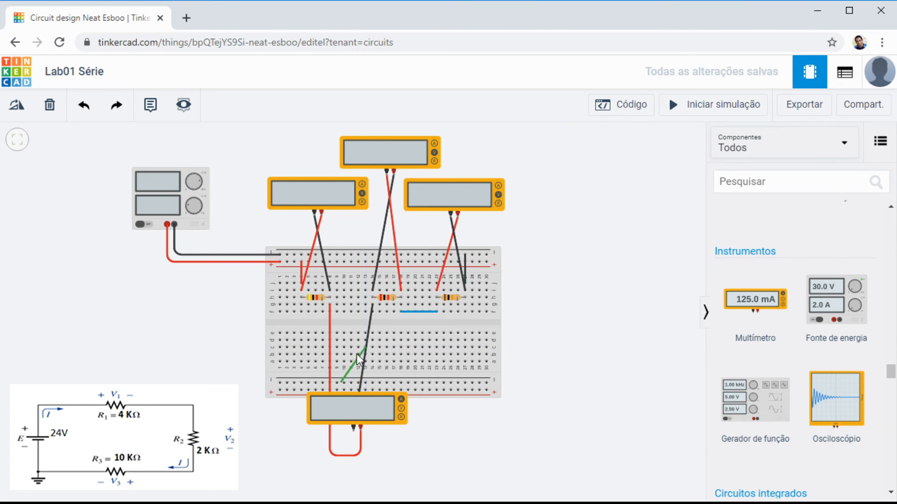
pyautogui.click(358, 347)
pyautogui.press('Escape')
pyautogui.click(391, 349)
pyautogui.click(394, 348)
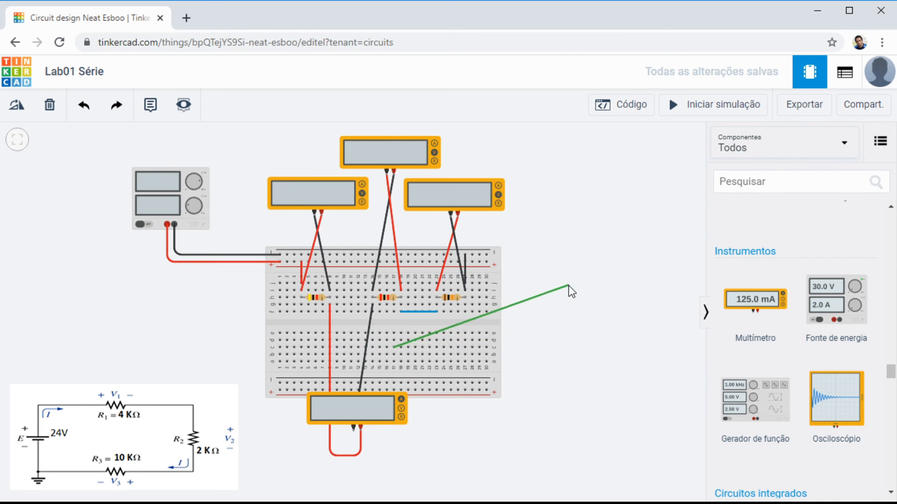
pyautogui.press('Escape')
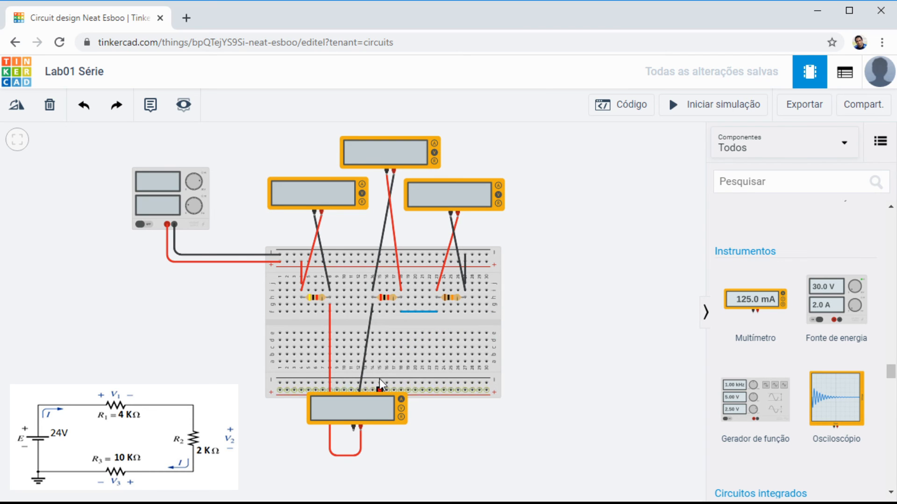
# Step: Bend the ammeter's black wire to run straight down column 14 and around below the meter to its negative terminal
pyautogui.click(365, 349)
pyautogui.click(365, 349)
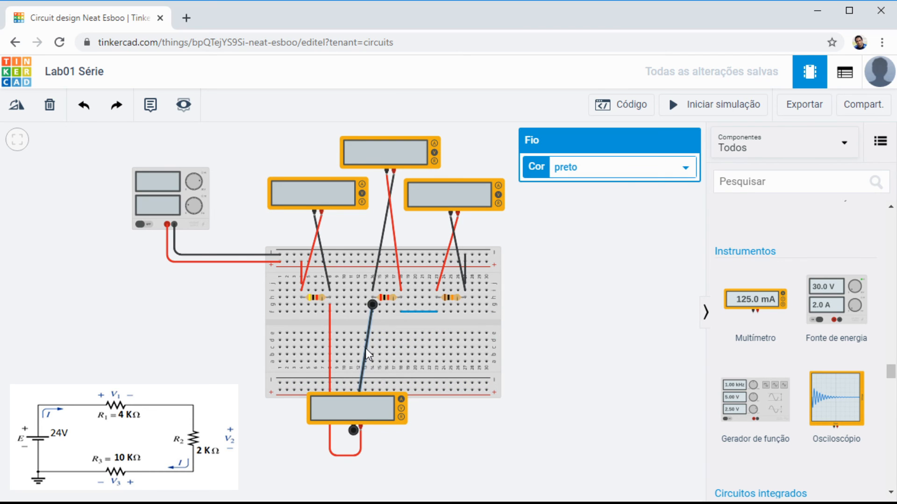
pyautogui.moveTo(413, 439); pyautogui.dragTo(355, 442)
pyautogui.click(455, 443)
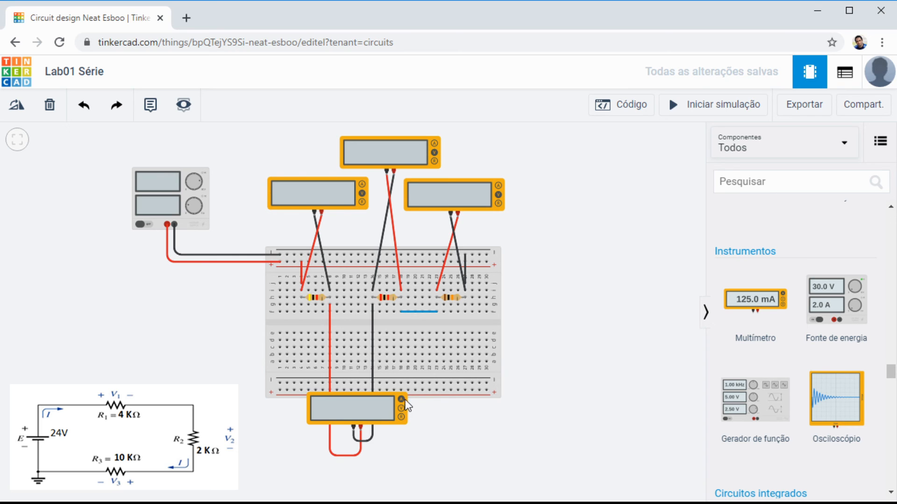
pyautogui.scroll(6, 403, 402)
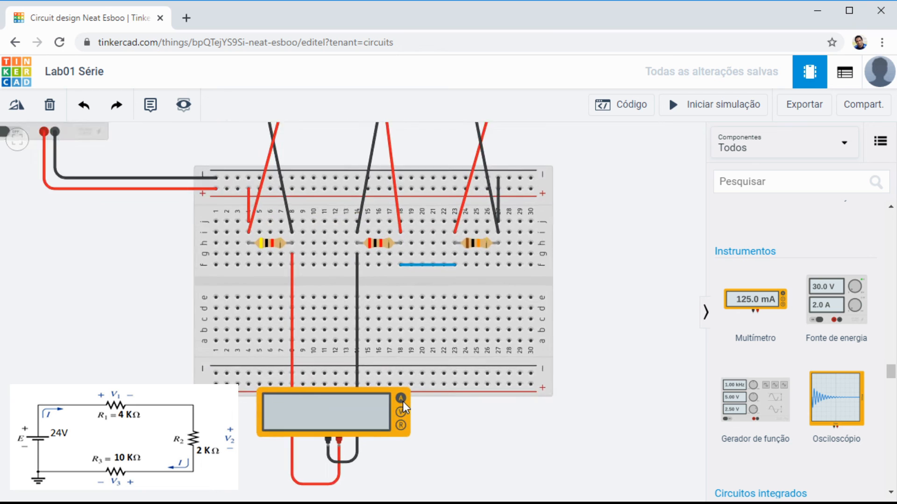
pyautogui.scroll(-4, 419, 382)
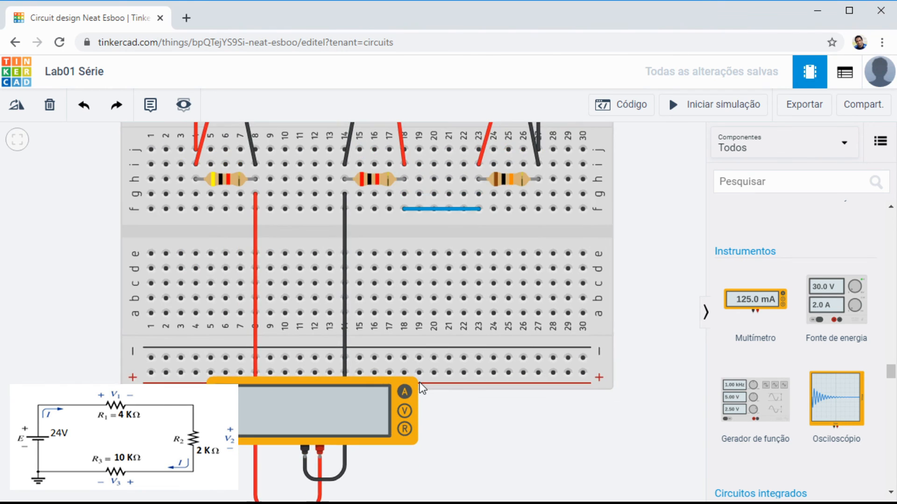
pyautogui.scroll(-3, 419, 383)
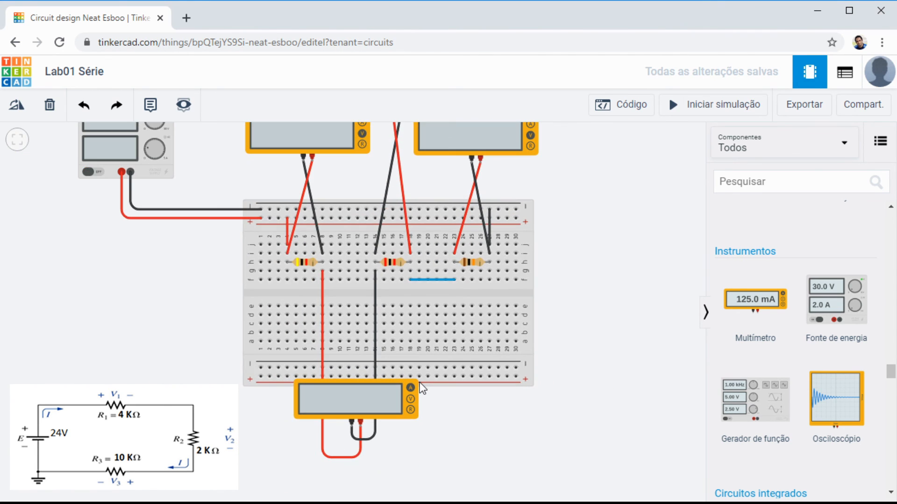
pyautogui.scroll(-1, 391, 244)
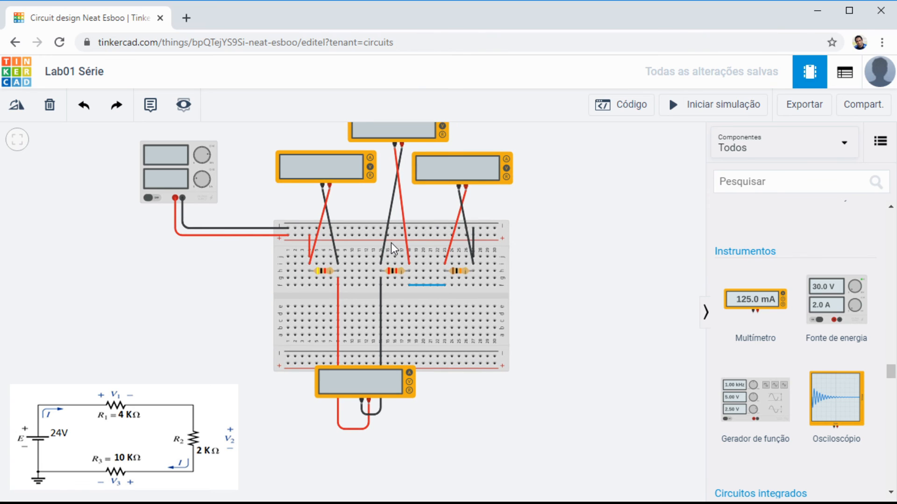
pyautogui.moveTo(588, 245); pyautogui.dragTo(594, 274)
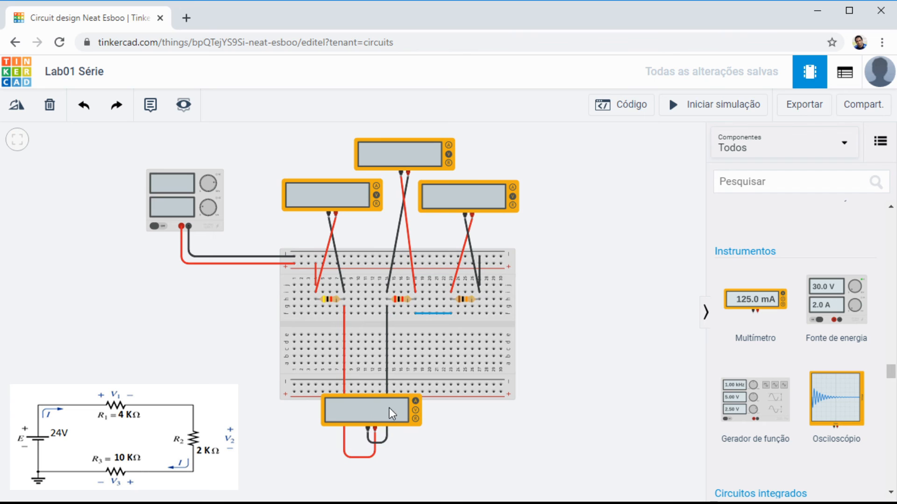
# Step: Run the simulation to read the ammeter between R1 and R2 and the three voltmeters, and stop it
pyautogui.click(698, 108)
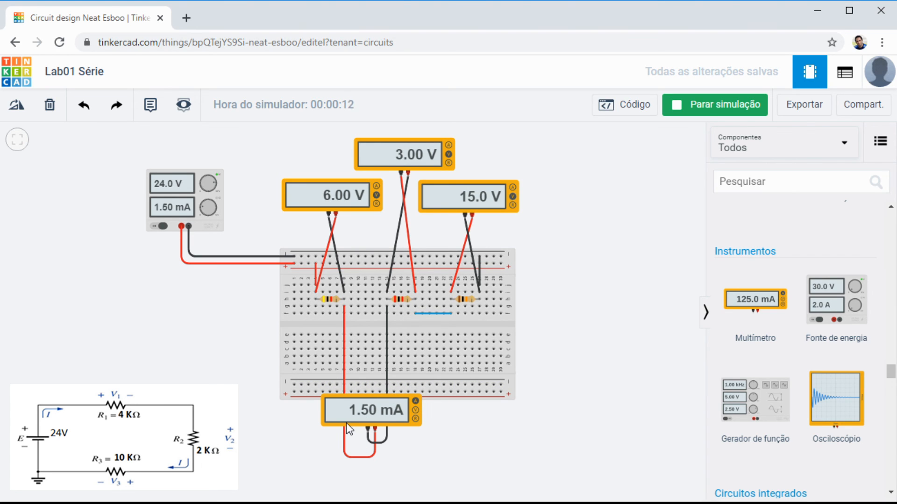
pyautogui.click(722, 110)
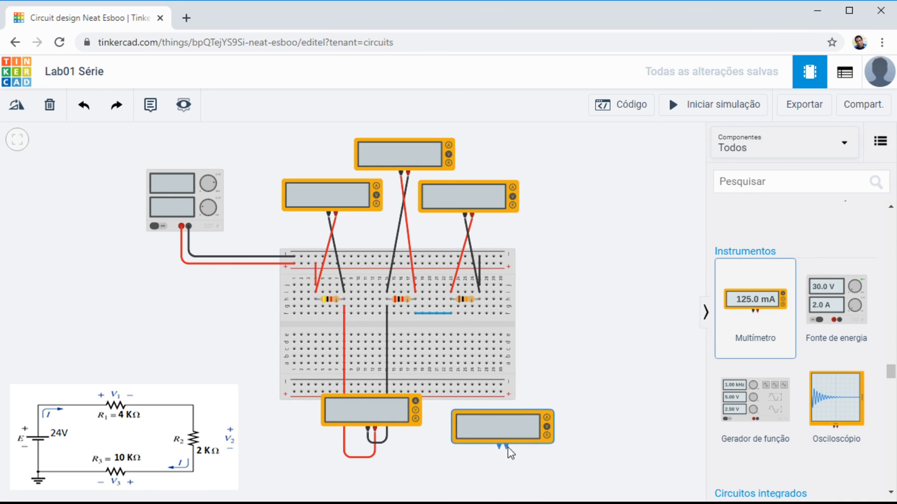
# Step: Place a fifth multimeter below the breadboard near R3 and delete the blue wire joining R2 and R3
pyautogui.click(511, 443)
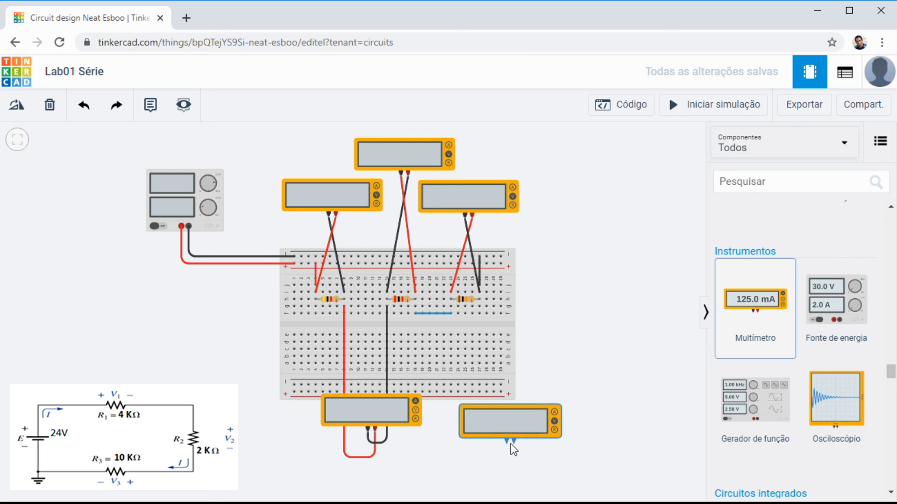
pyautogui.click(430, 312)
pyautogui.press('Delete')
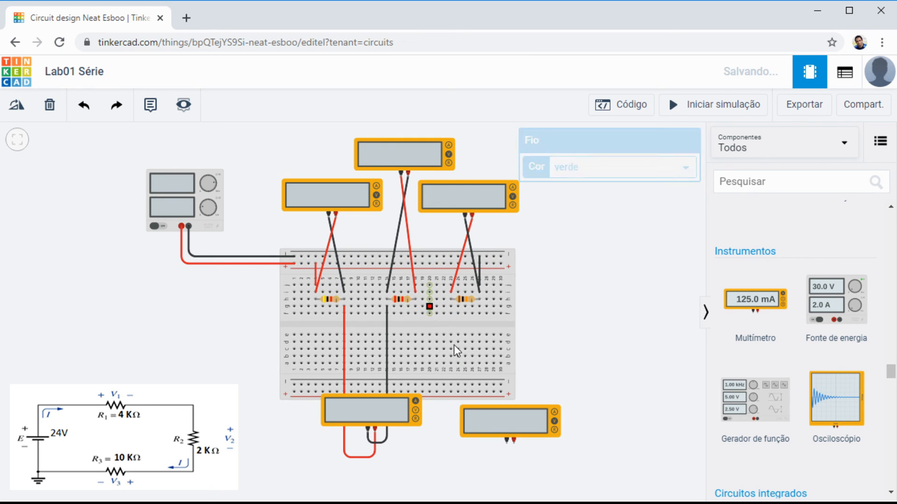
# Step: Wire the fifth multimeter's negative terminal to hole g23 and its positive terminal to hole g18
pyautogui.click(507, 442)
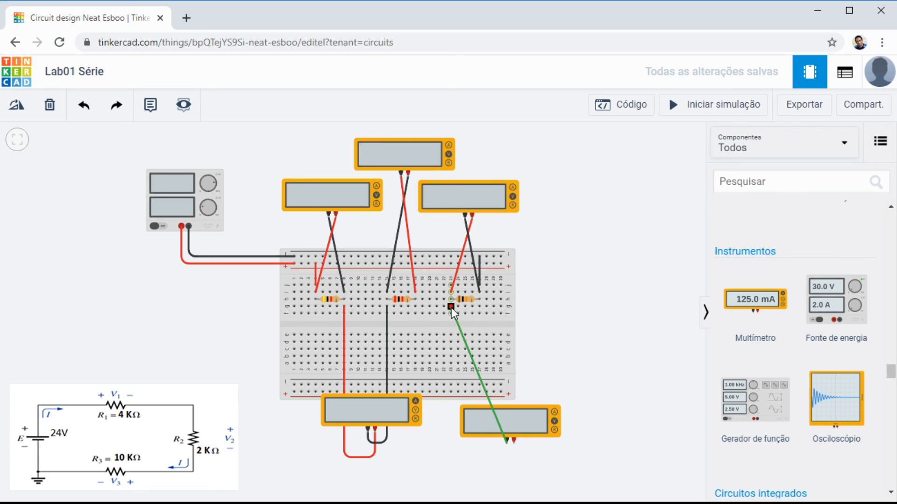
pyautogui.click(452, 308)
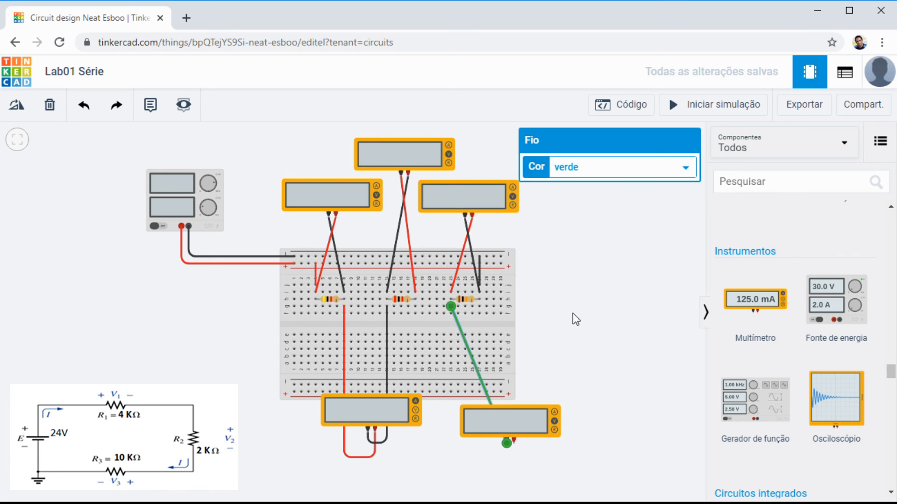
pyautogui.click(567, 346)
pyautogui.click(514, 443)
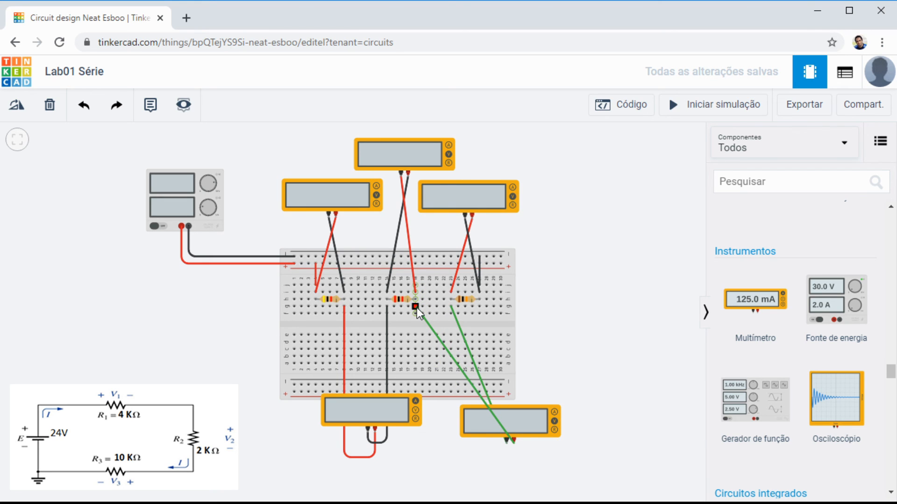
pyautogui.click(417, 307)
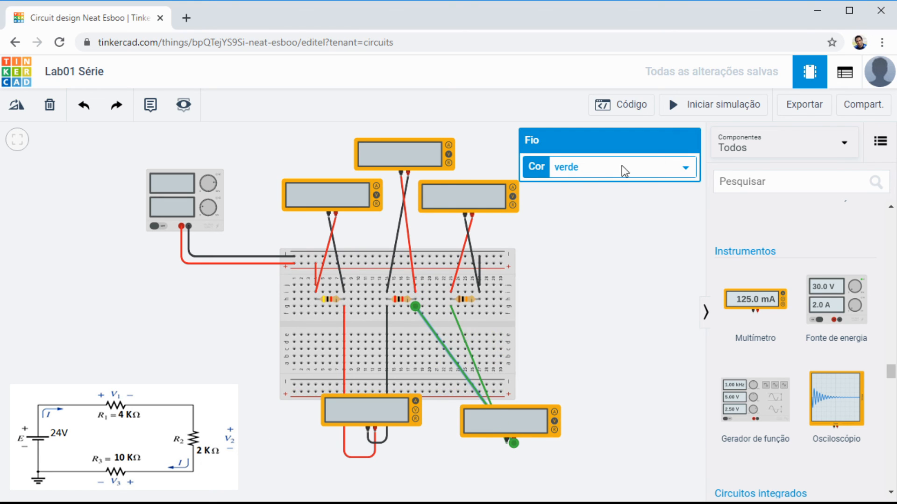
# Step: Color the fifth multimeter's positive wire red (vermelho) and its negative wire black (preto)
pyautogui.click(682, 176)
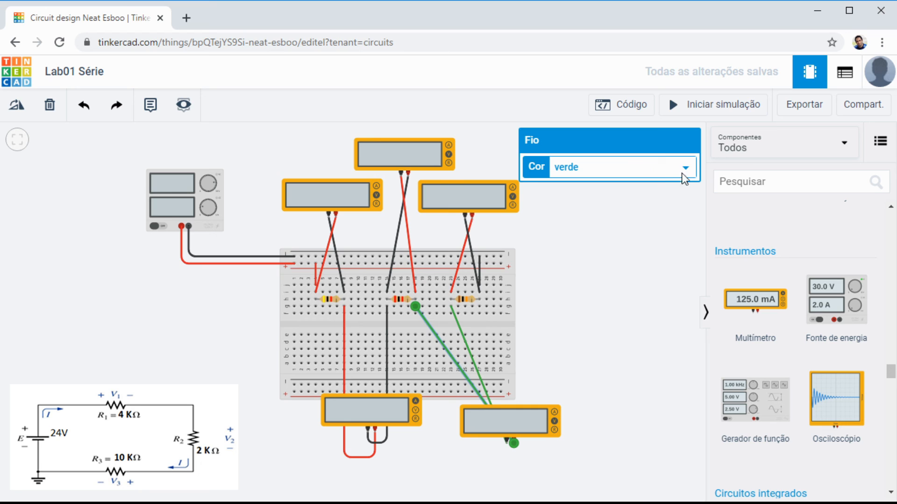
pyautogui.click(593, 197)
pyautogui.click(460, 332)
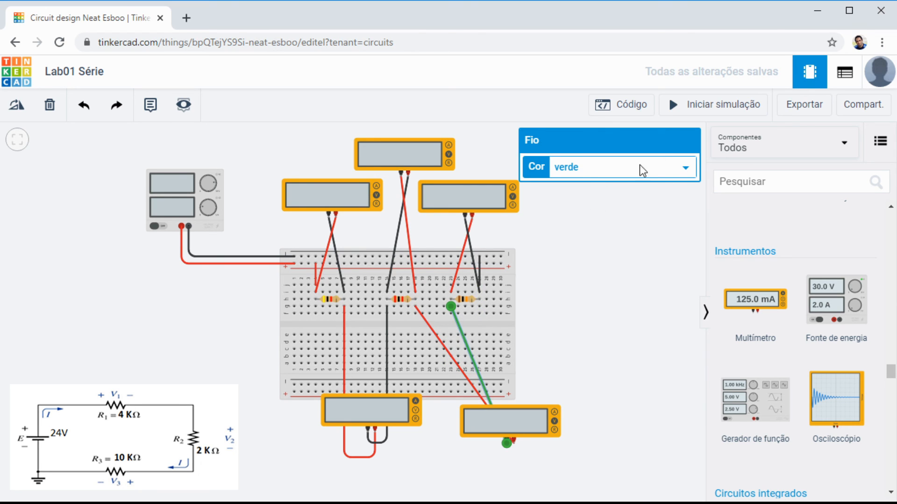
pyautogui.click(589, 184)
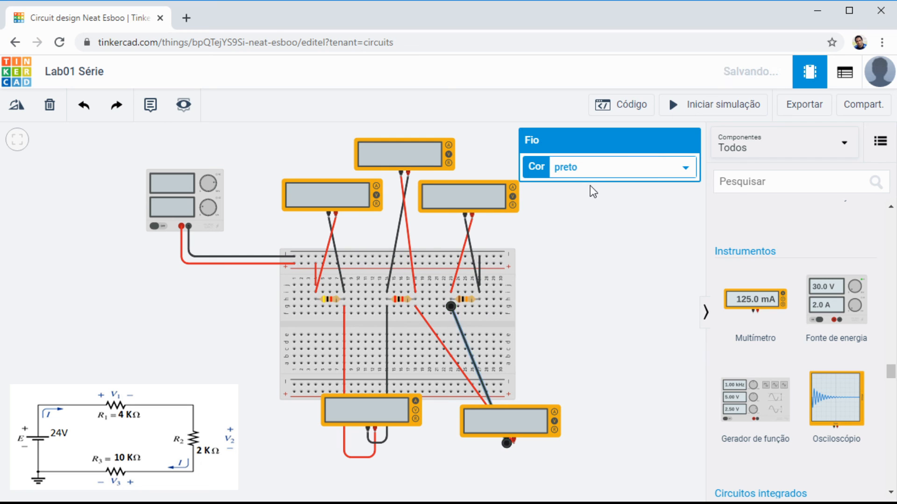
pyautogui.click(569, 327)
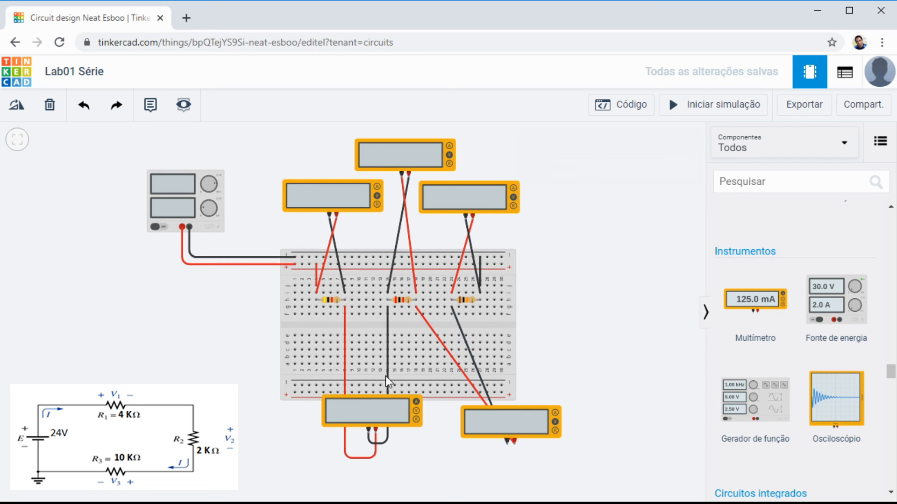
# Step: Bend the fifth multimeter's red and black wires to run down off the breadboard and around below the meter to its terminals
pyautogui.click(455, 363)
pyautogui.moveTo(455, 362); pyautogui.dragTo(513, 469)
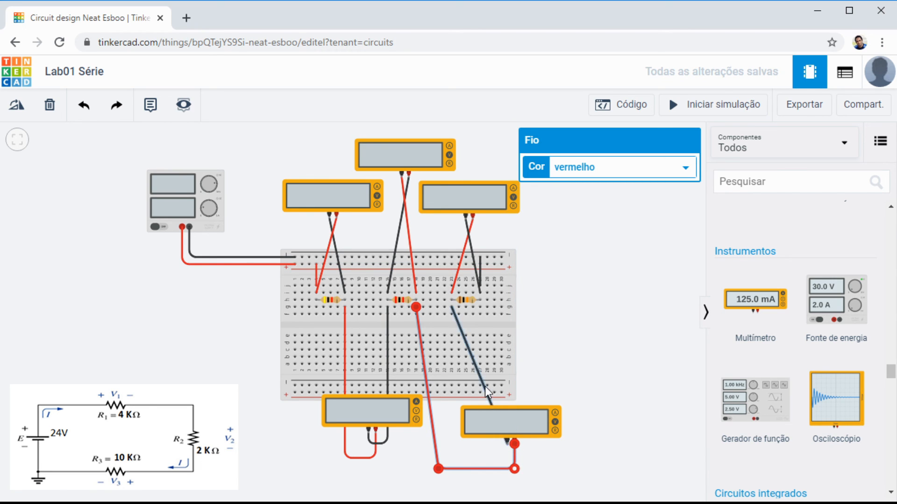
pyautogui.click(485, 385)
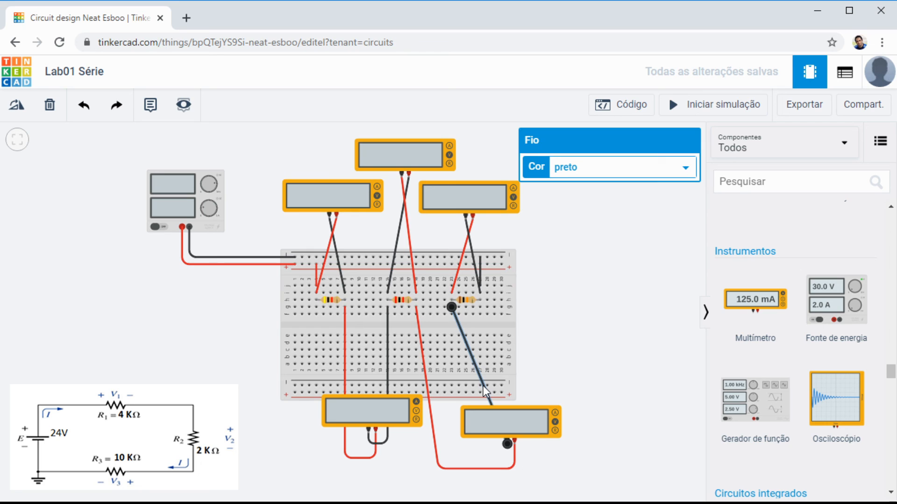
pyautogui.click(483, 385)
pyautogui.moveTo(483, 386); pyautogui.dragTo(454, 449)
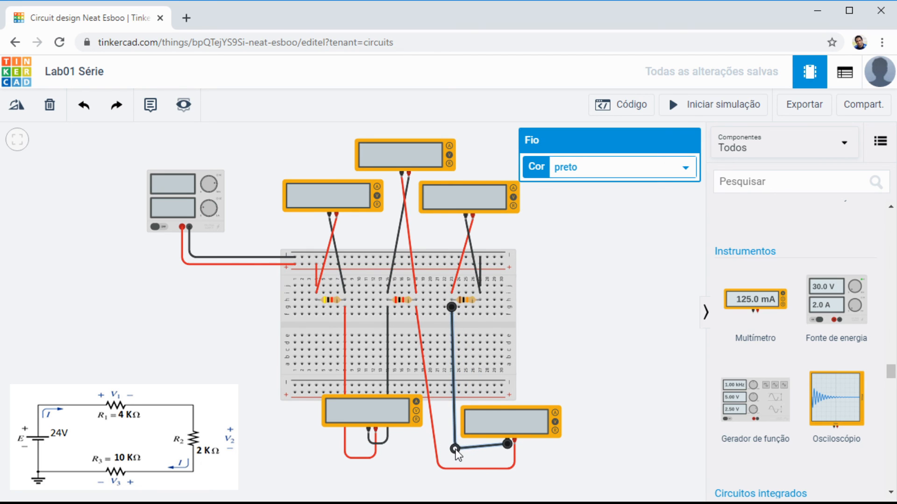
pyautogui.click(658, 335)
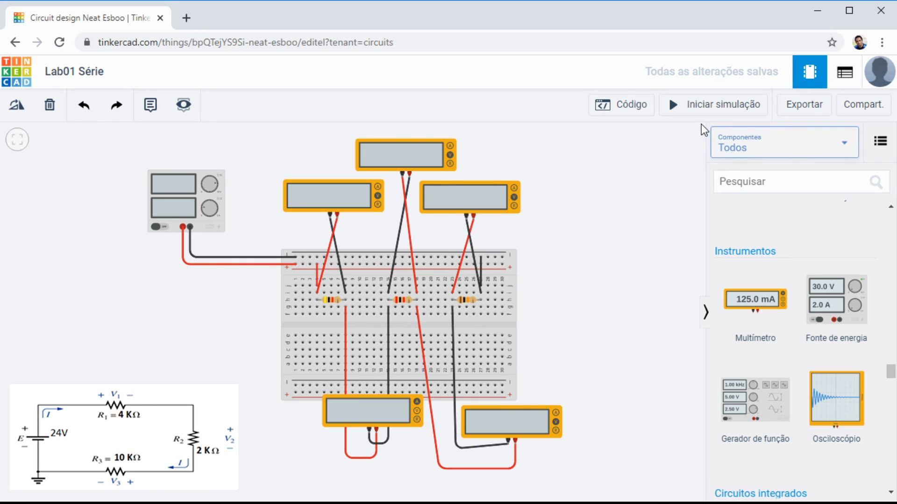
# Step: Run the simulation to check the readings with the fifth multimeter in voltage mode (Tensão), and stop it
pyautogui.click(696, 109)
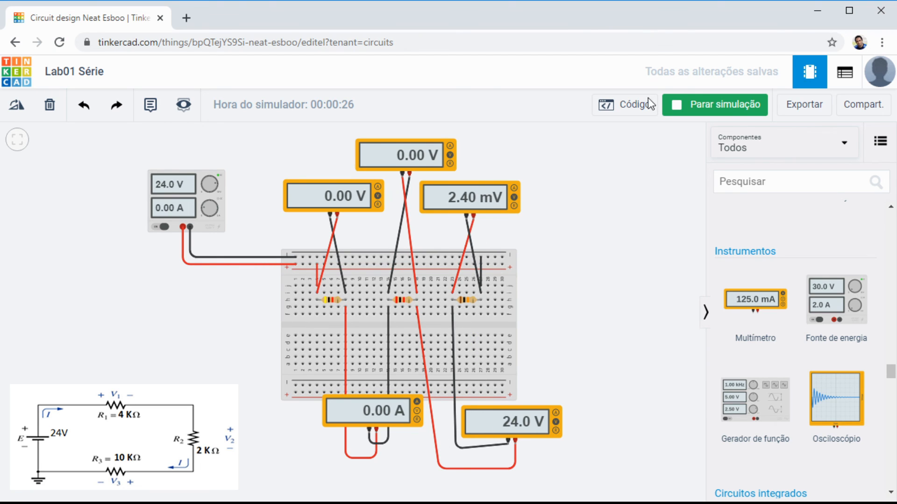
pyautogui.click(715, 109)
# Step: Switch the multimeter between R2 and R3 to current mode and compare both ammeters' readings in the simulation
pyautogui.click(556, 427)
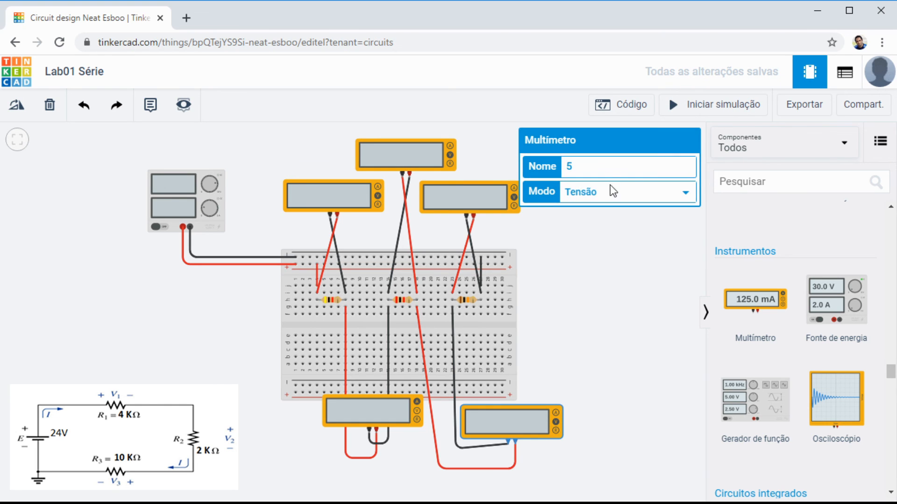
pyautogui.click(607, 209)
pyautogui.click(609, 299)
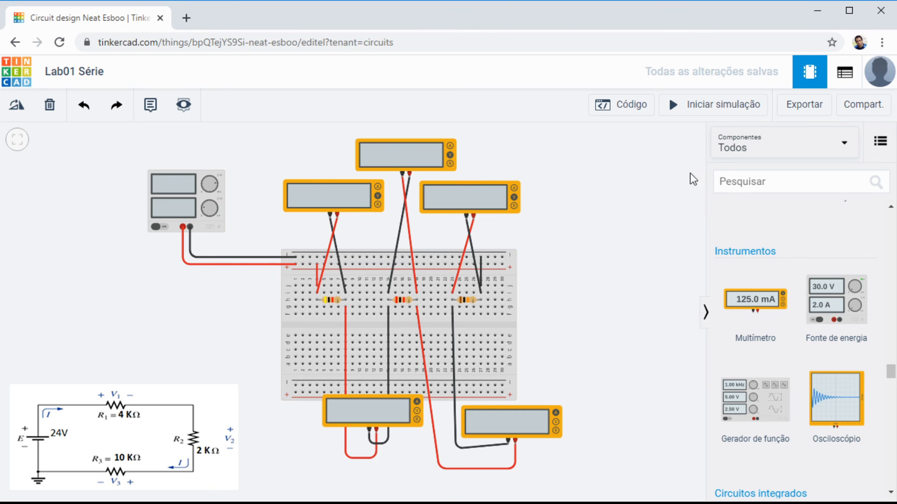
pyautogui.click(693, 108)
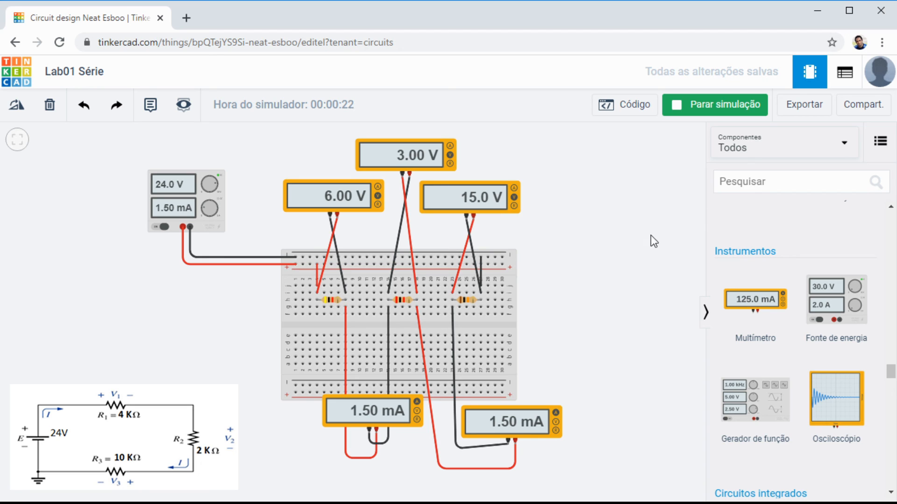
pyautogui.click(719, 104)
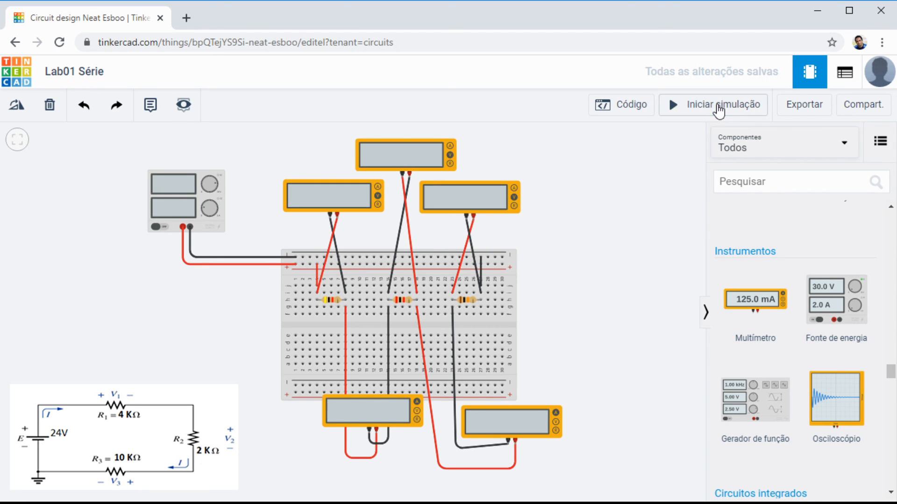